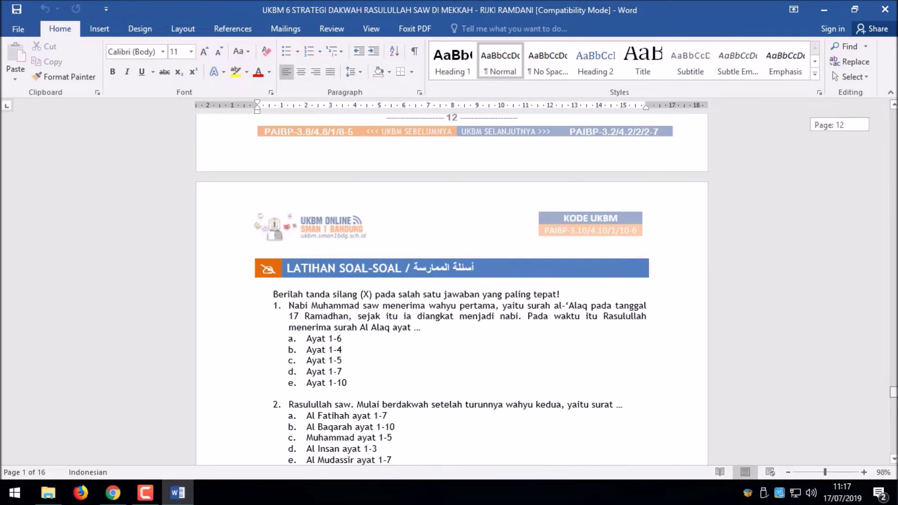
# Step: Switch from the Word question document to the UKBM PAIBP-3.10/4.10/1/10-6 course in Chrome and turn editing on
pyautogui.scroll(-2, 750, 322)
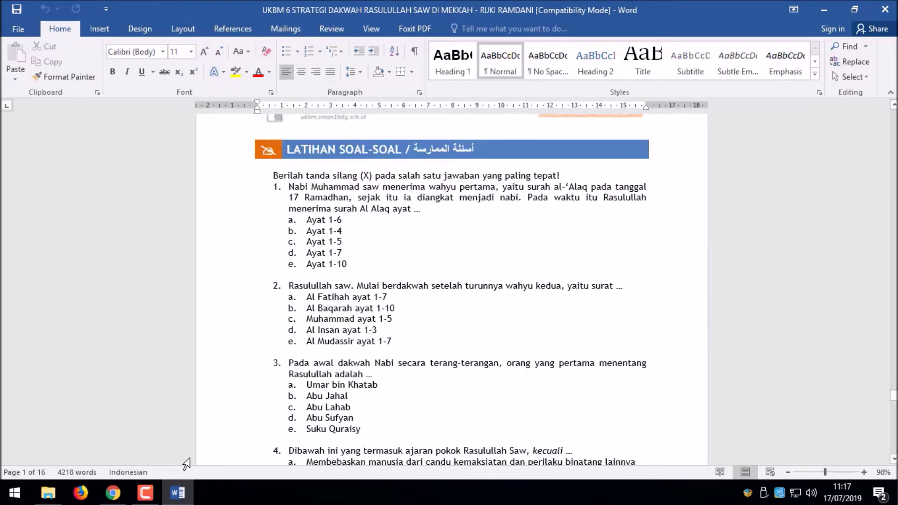
pyautogui.click(112, 492)
pyautogui.scroll(-6, 489, 262)
pyautogui.scroll(5, 489, 263)
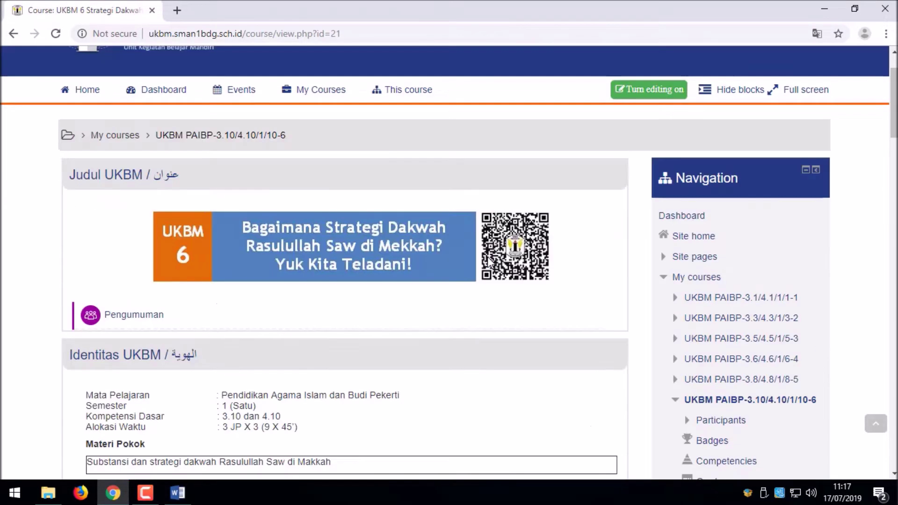
pyautogui.scroll(2, 489, 262)
pyautogui.click(646, 157)
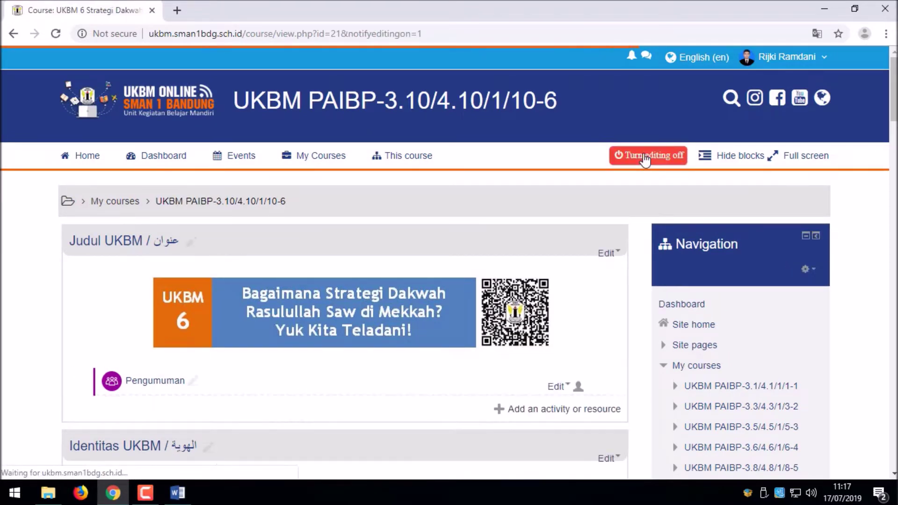
# Step: Add a new Quiz activity to the Evaluasi Belajar section of the course
pyautogui.scroll(-20, 370, 219)
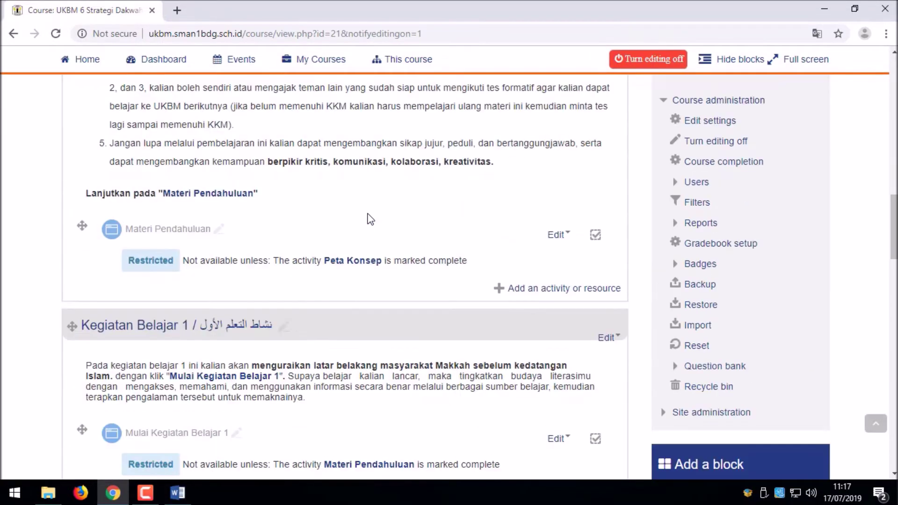
pyautogui.scroll(-18, 370, 219)
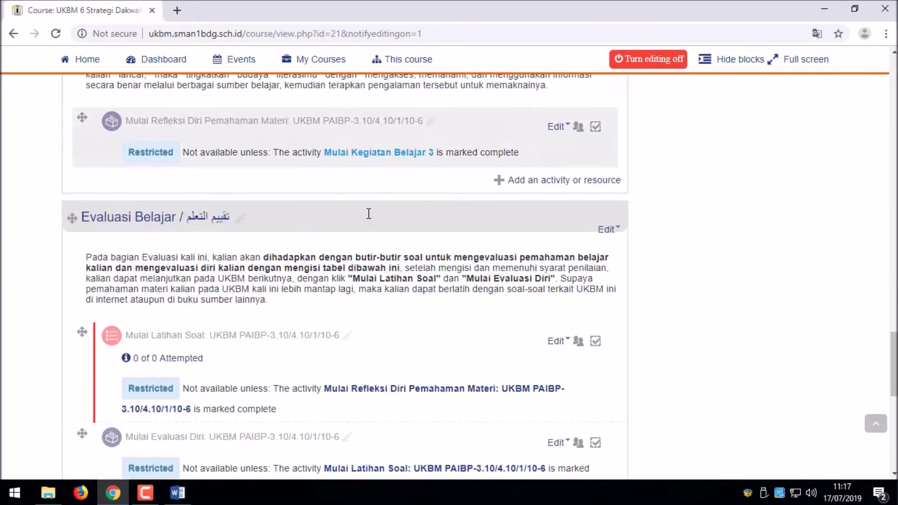
pyautogui.scroll(1, 370, 219)
pyautogui.scroll(-3, 367, 210)
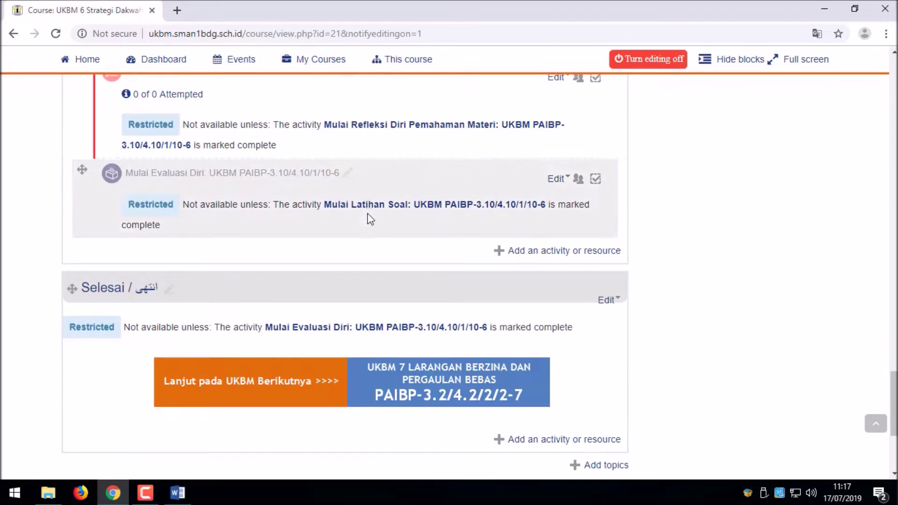
pyautogui.scroll(3, 360, 212)
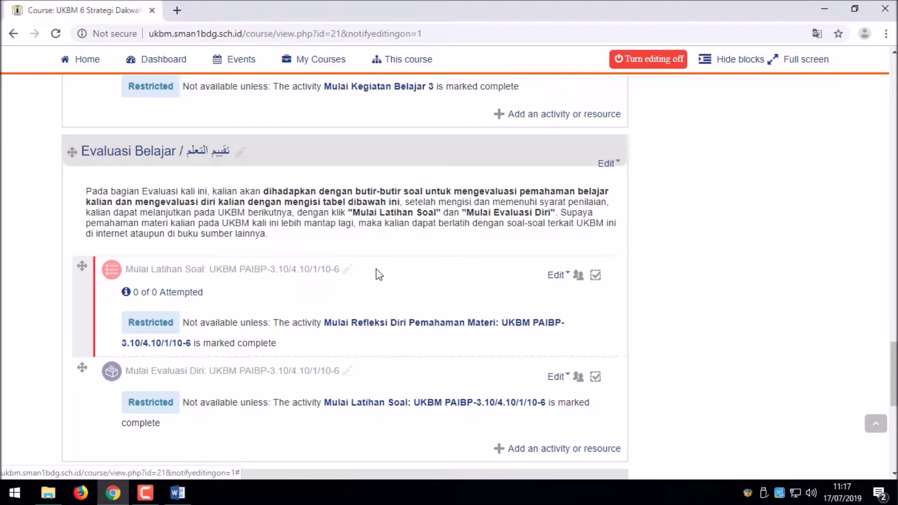
pyautogui.scroll(-1, 379, 275)
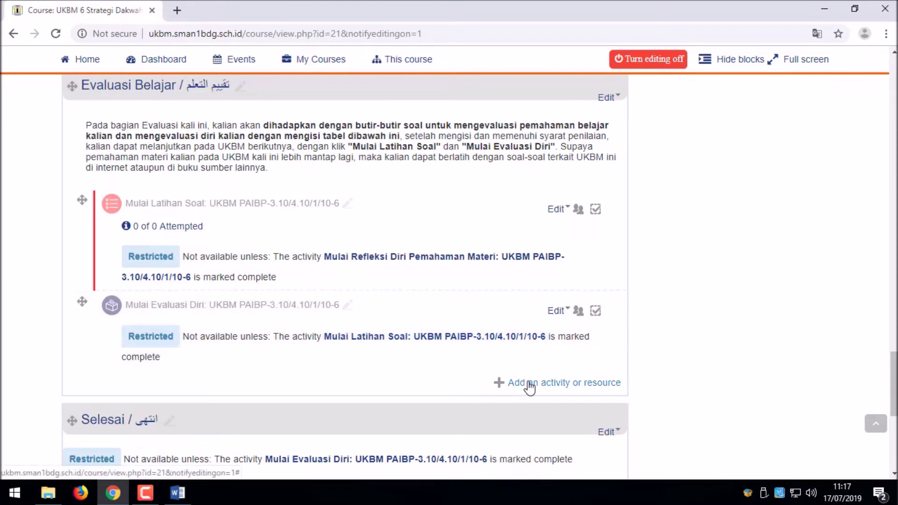
pyautogui.click(530, 383)
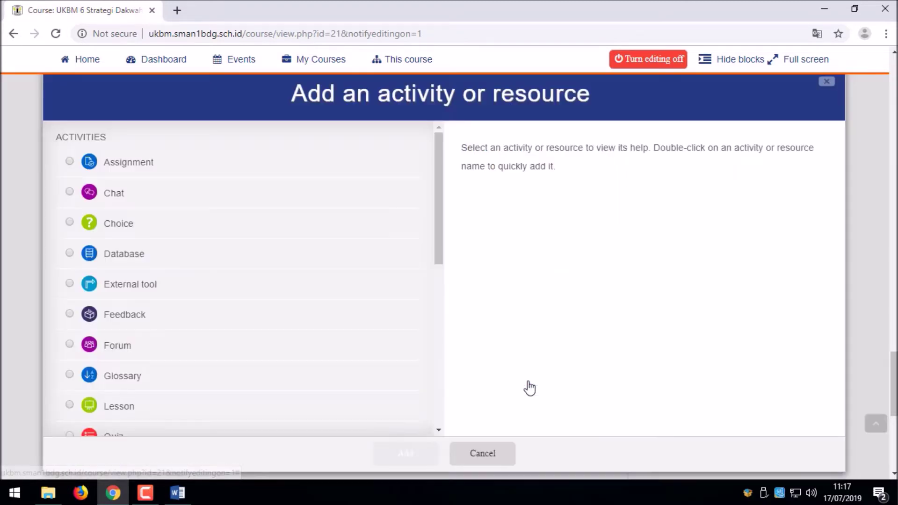
pyautogui.moveTo(437, 180); pyautogui.dragTo(437, 249)
pyautogui.click(141, 277)
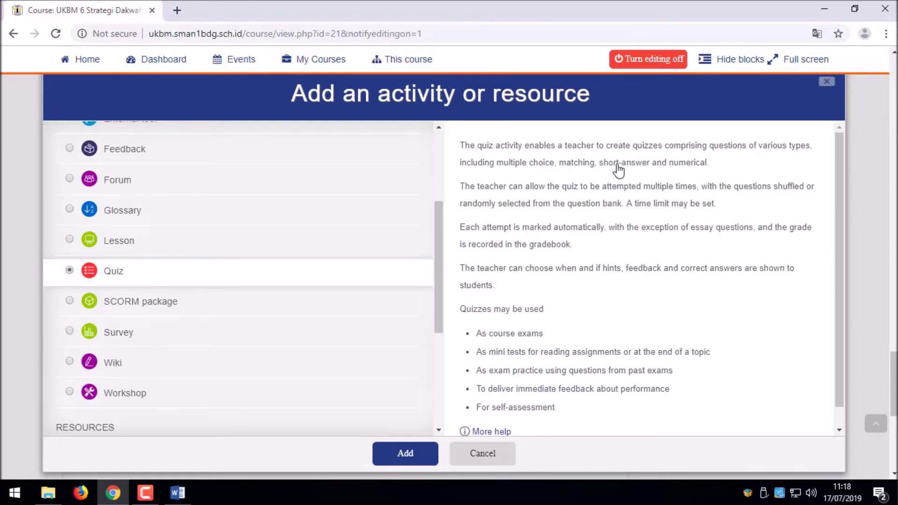
pyautogui.click(406, 452)
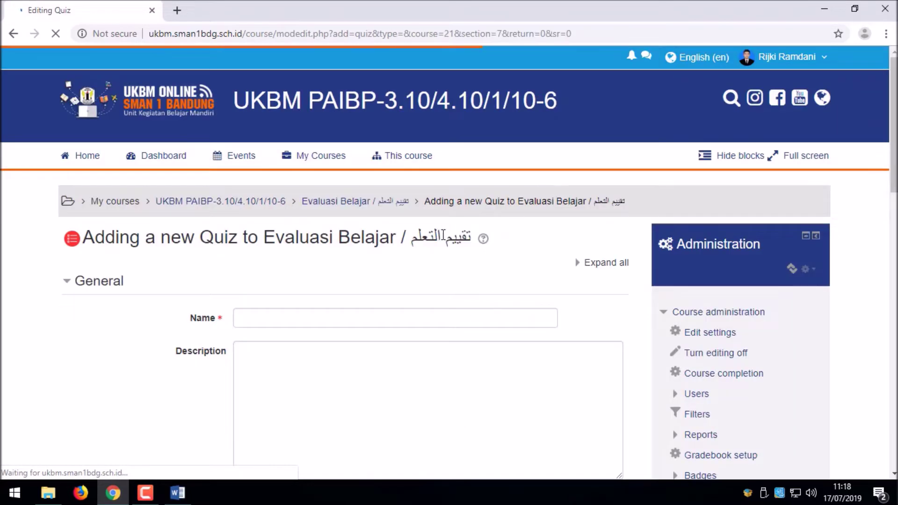
# Step: Name the quiz "Mulai Evaluasi Belajar: UKBM PAIBP-3.10/4.10/1/10-6", copying the course code from the page heading
pyautogui.scroll(-1, 292, 275)
pyautogui.click(293, 248)
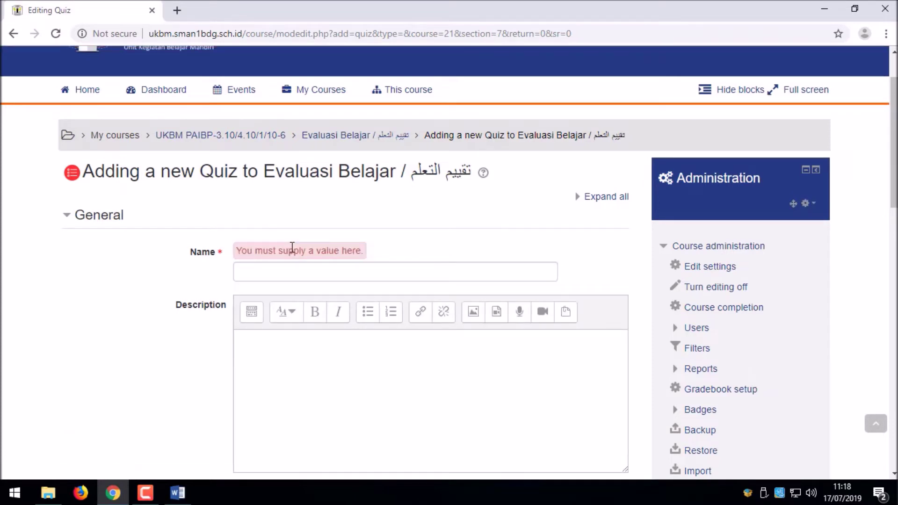
pyautogui.click(301, 264)
pyautogui.write('Mulai Eval')
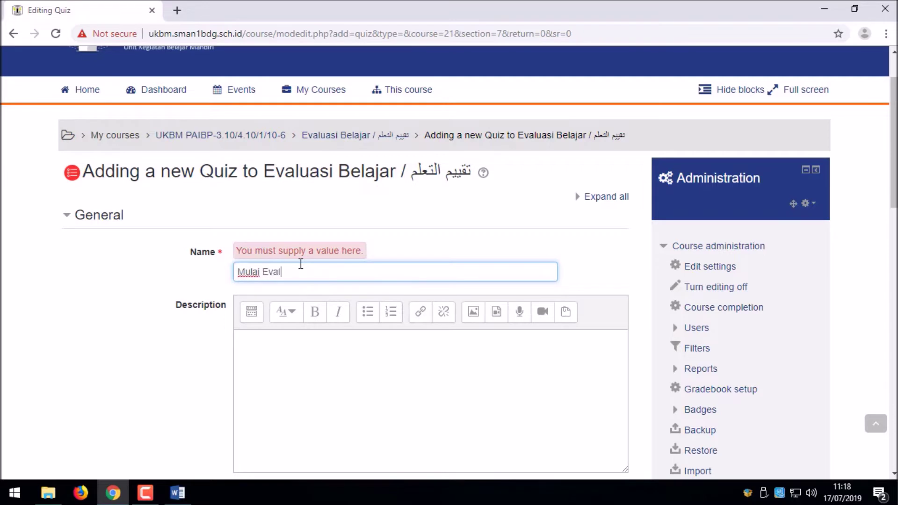
pyautogui.write('uasi Belajar:')
pyautogui.scroll(2, 301, 263)
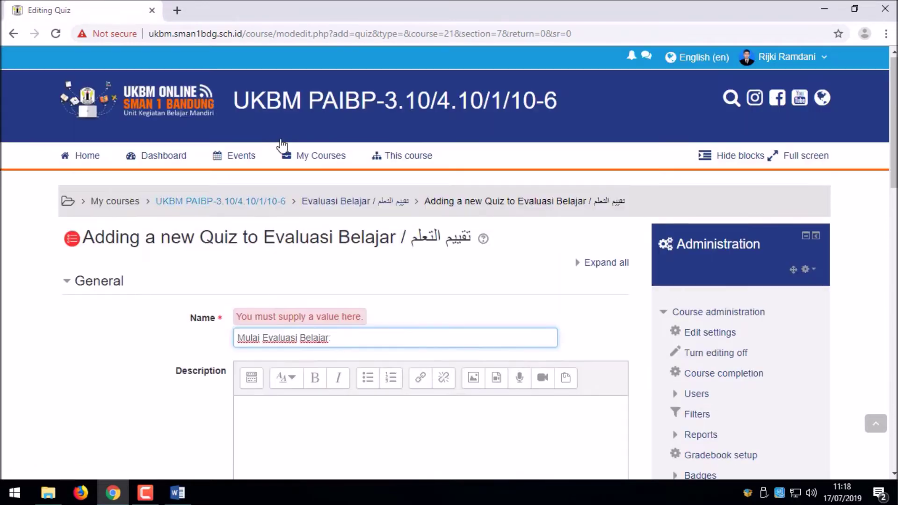
pyautogui.moveTo(234, 99); pyautogui.dragTo(598, 91)
pyautogui.hotkey('ctrl', 'c')
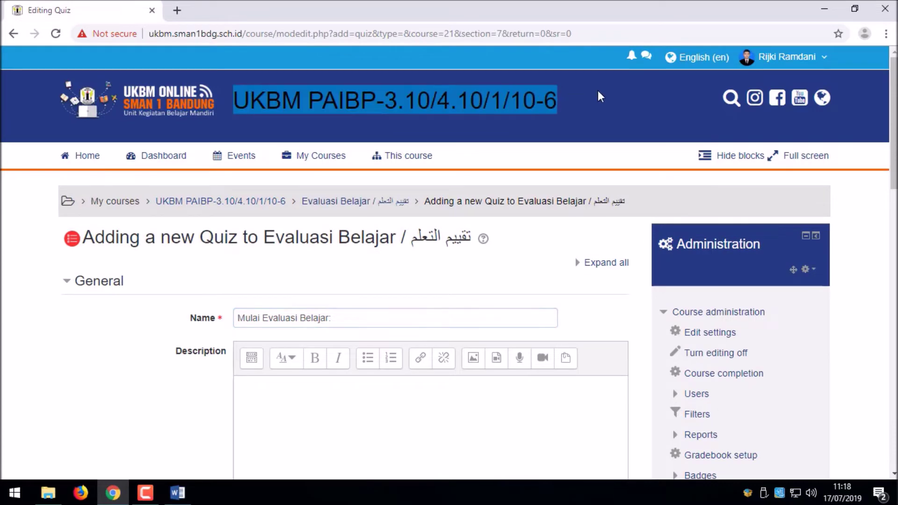
pyautogui.click(398, 313)
pyautogui.hotkey('ctrl', 'v')
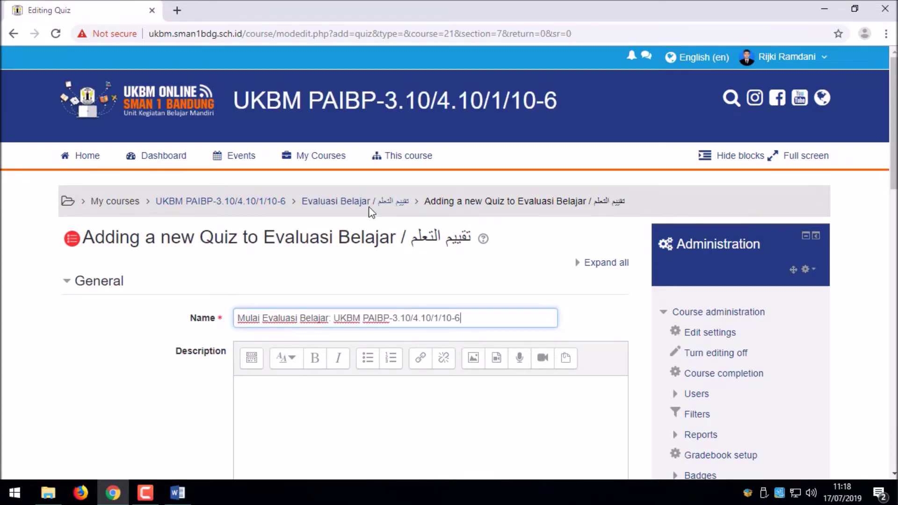
# Step: Enable the quiz's time limit in the Timing settings and set it to 15 minutes
pyautogui.scroll(-7, 367, 211)
pyautogui.click(335, 147)
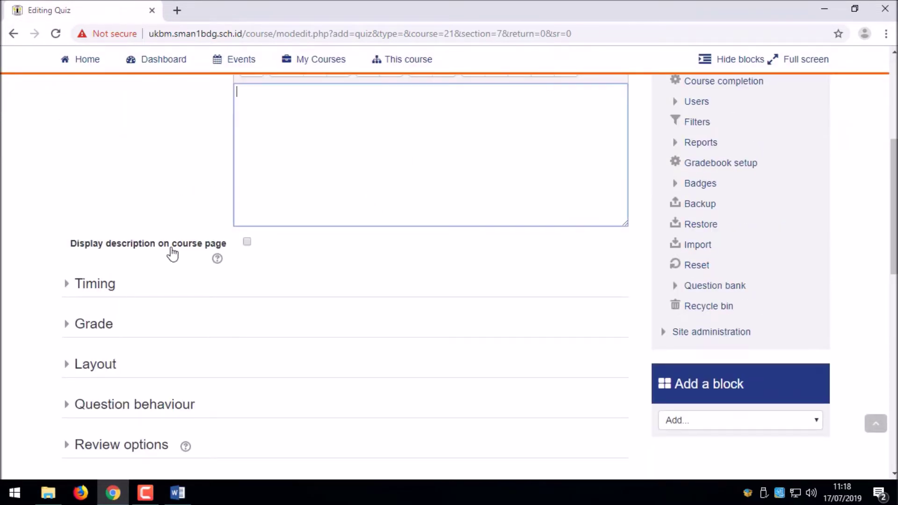
pyautogui.click(104, 284)
pyautogui.scroll(-4, 319, 190)
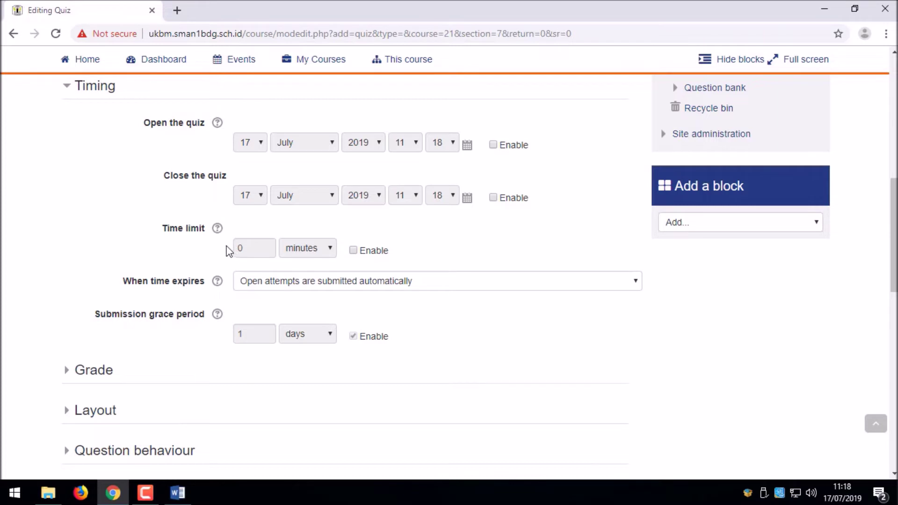
pyautogui.click(353, 251)
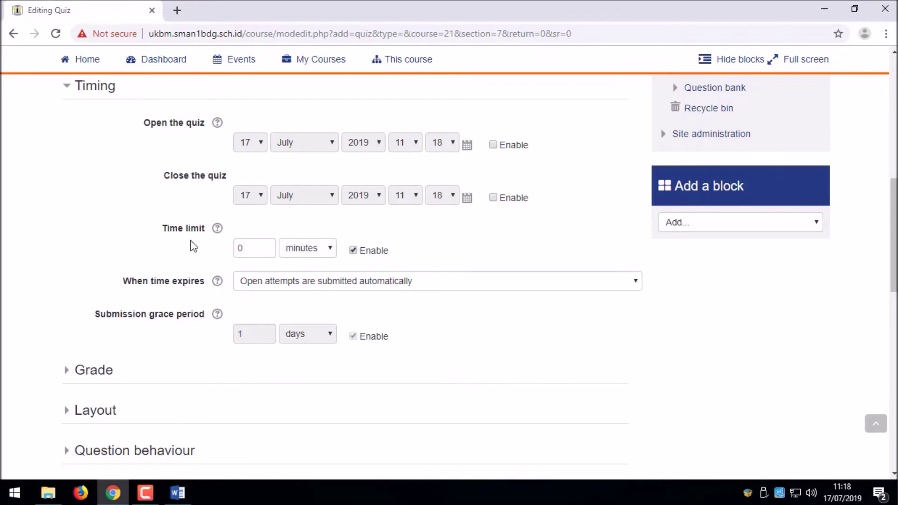
pyautogui.moveTo(248, 249); pyautogui.dragTo(229, 245)
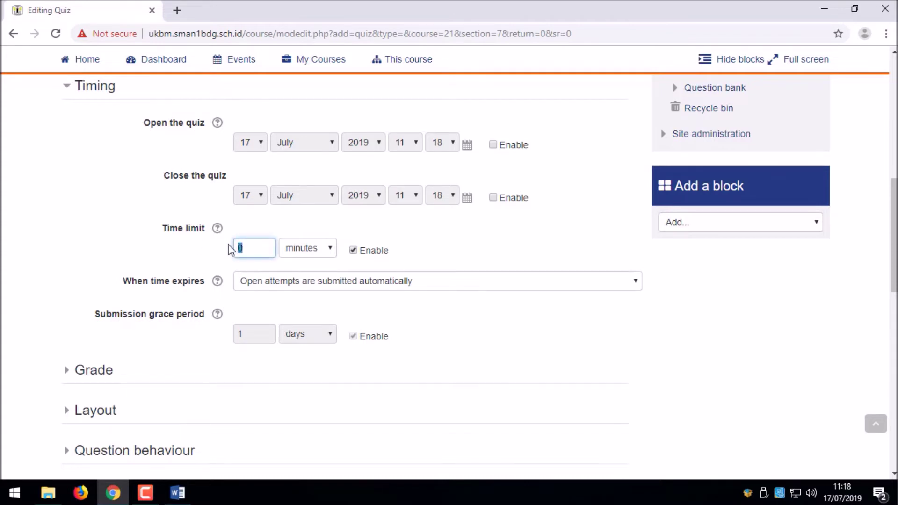
pyautogui.click(398, 245)
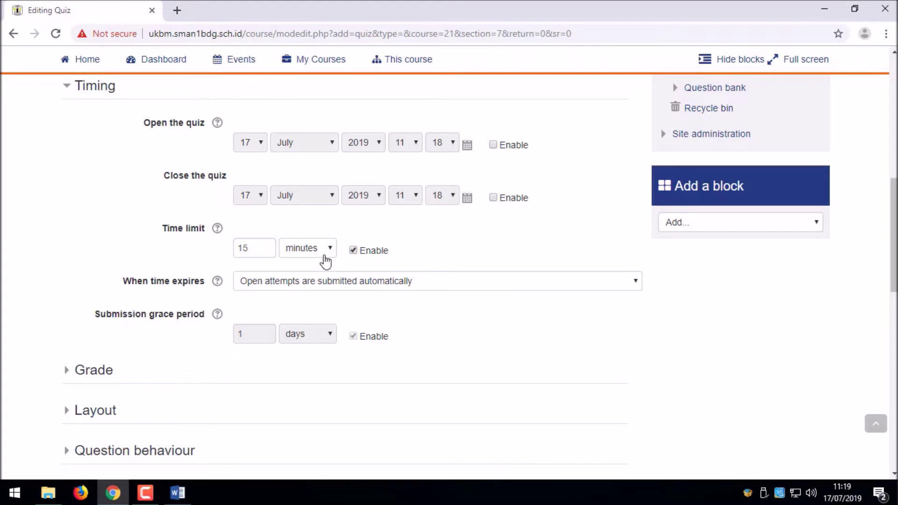
# Step: Set the quiz's grade to pass to 75 and the attempts allowed to 5
pyautogui.scroll(-1, 326, 262)
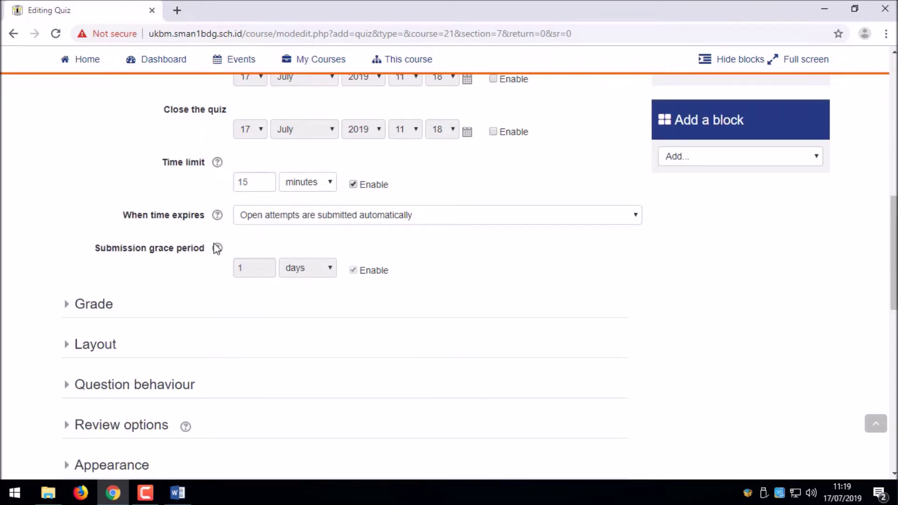
pyautogui.scroll(-1, 108, 251)
pyautogui.click(102, 242)
pyautogui.scroll(-1, 281, 230)
pyautogui.click(291, 246)
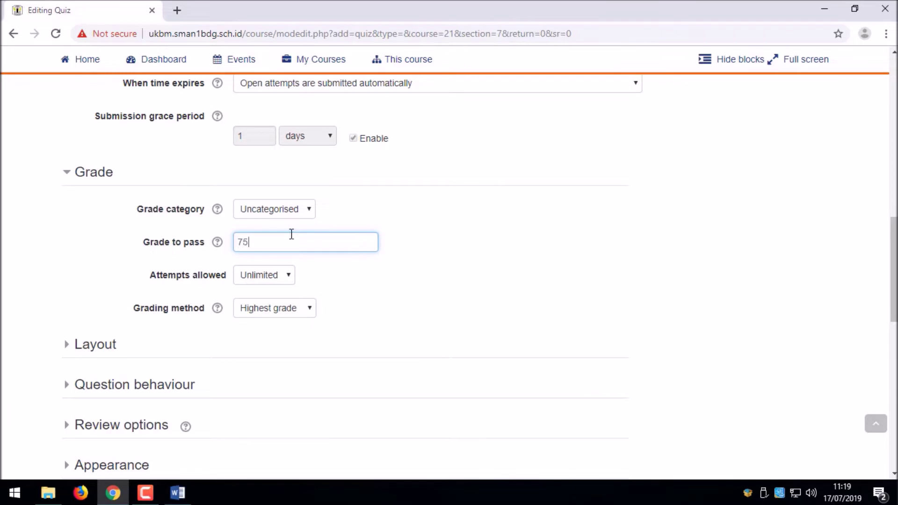
pyautogui.click(271, 277)
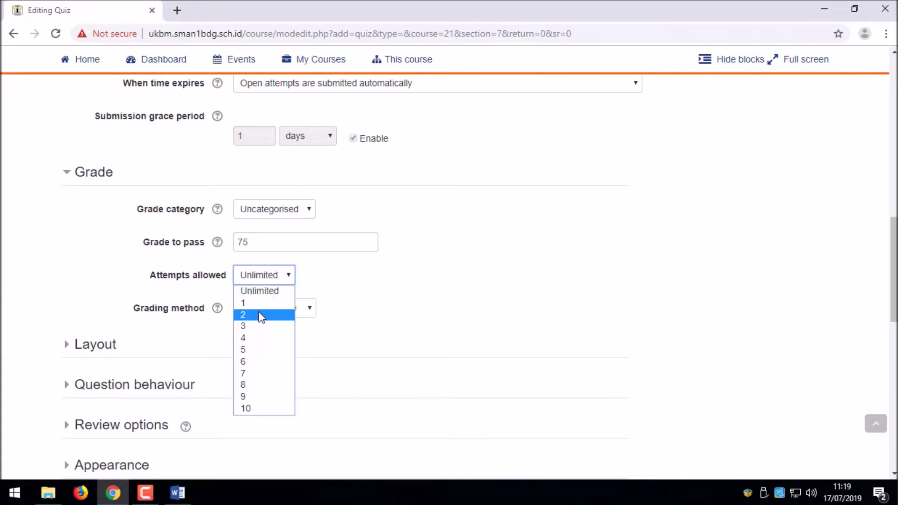
pyautogui.click(265, 350)
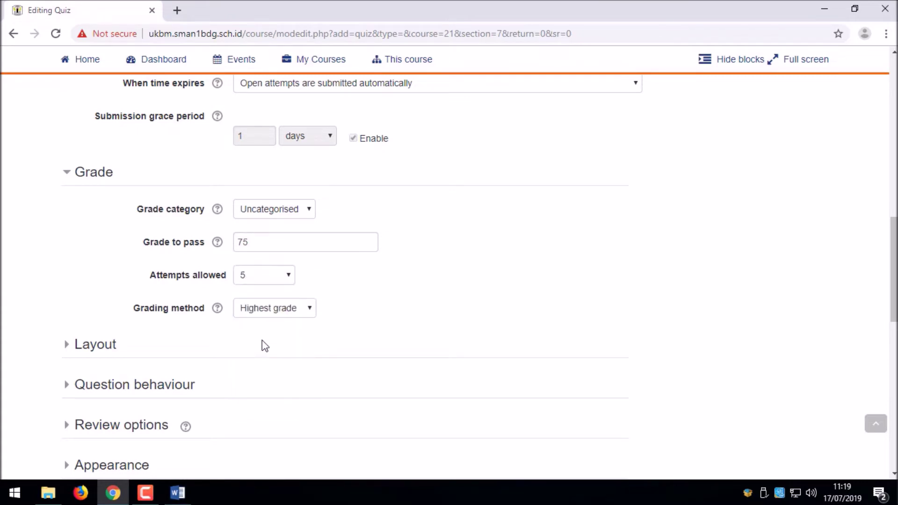
# Step: Check the Layout setting for new pages and the Question behaviour options, leaving New page on Every question
pyautogui.scroll(-1, 150, 314)
pyautogui.click(64, 290)
pyautogui.scroll(-1, 146, 290)
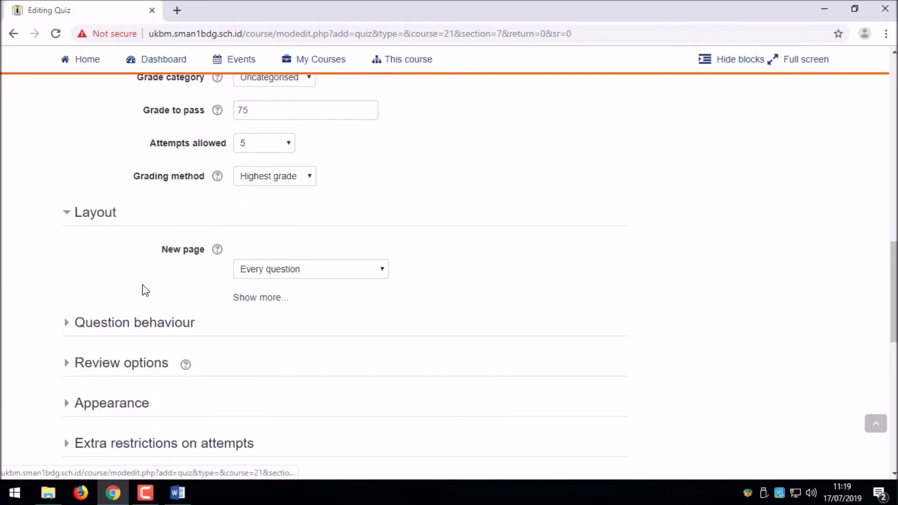
pyautogui.click(305, 274)
pyautogui.click(306, 275)
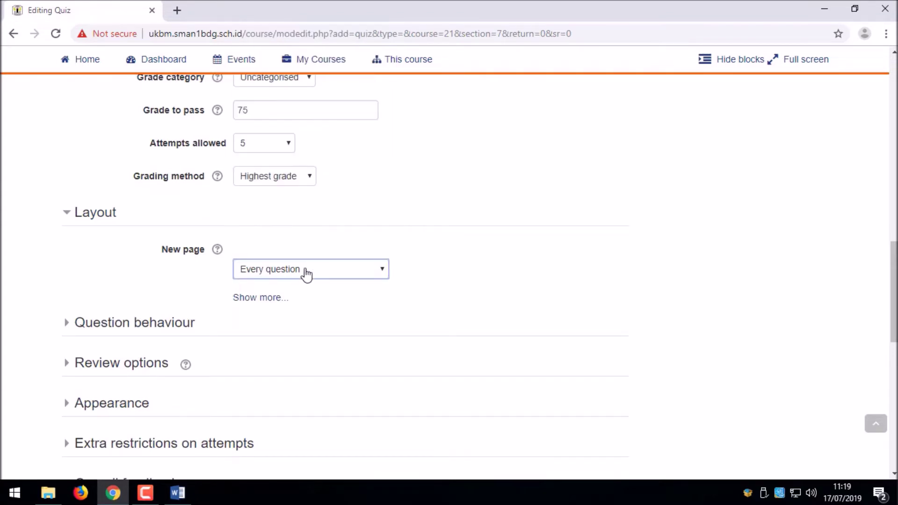
pyautogui.click(96, 324)
pyautogui.scroll(-3, 200, 327)
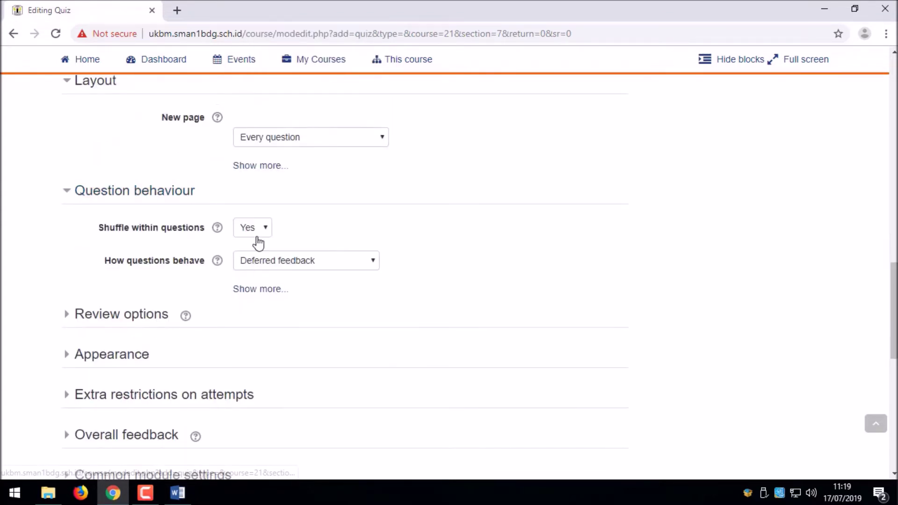
# Step: For review immediately after the attempt, disable Whether correct, Specific feedback, General feedback, Right answer and Overall feedback
pyautogui.click(90, 322)
pyautogui.scroll(-4, 98, 318)
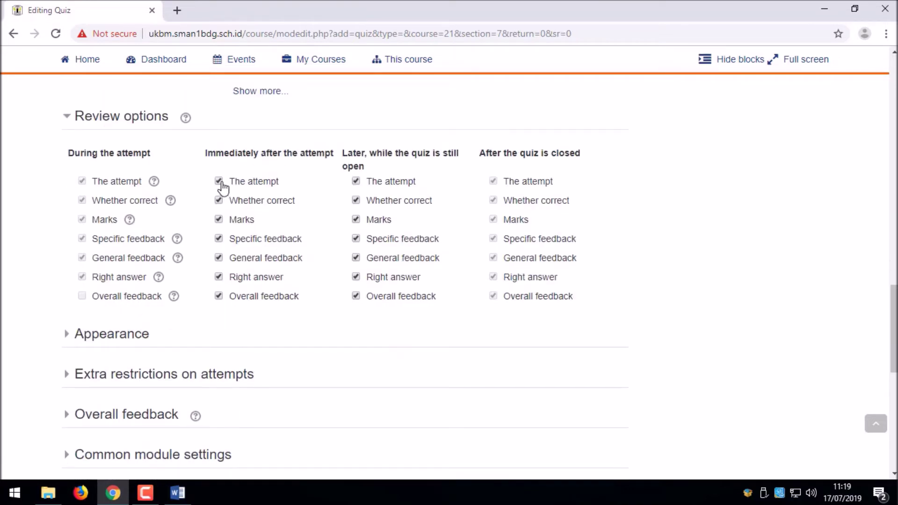
pyautogui.click(217, 201)
pyautogui.click(219, 181)
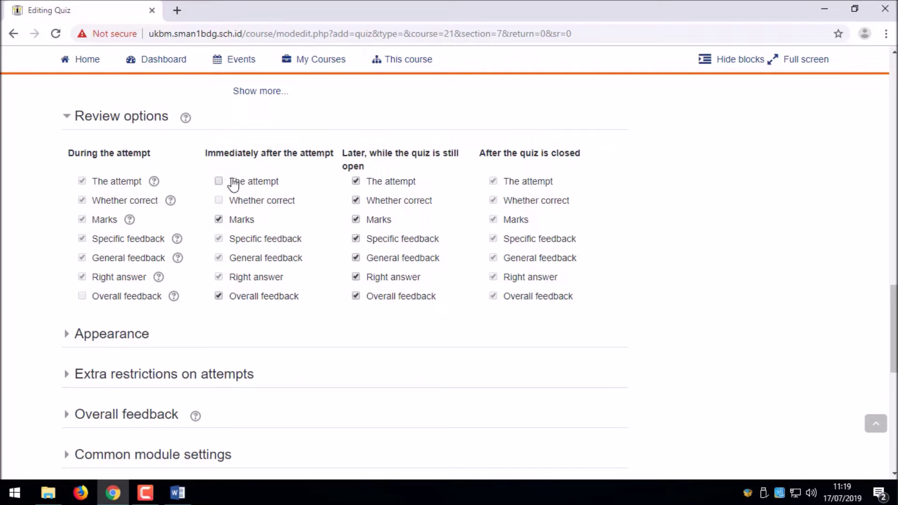
pyautogui.click(219, 182)
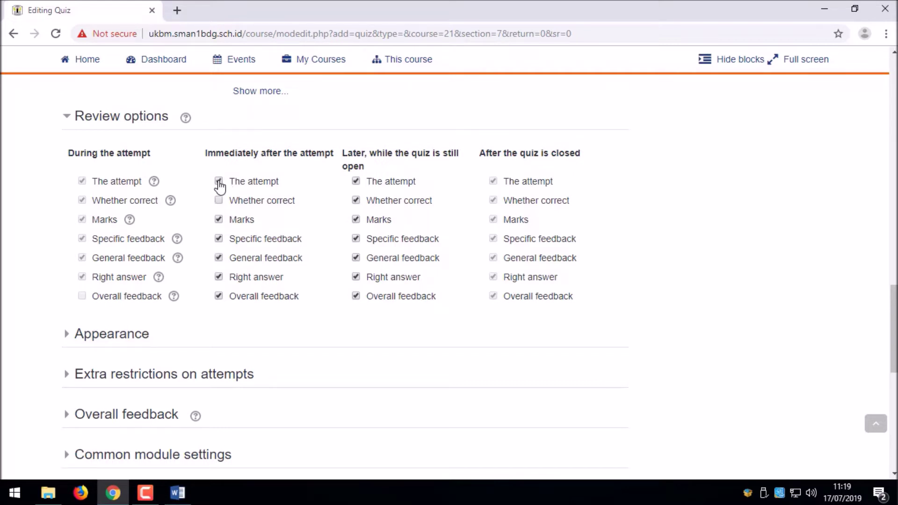
pyautogui.click(219, 240)
pyautogui.click(219, 258)
pyautogui.click(219, 277)
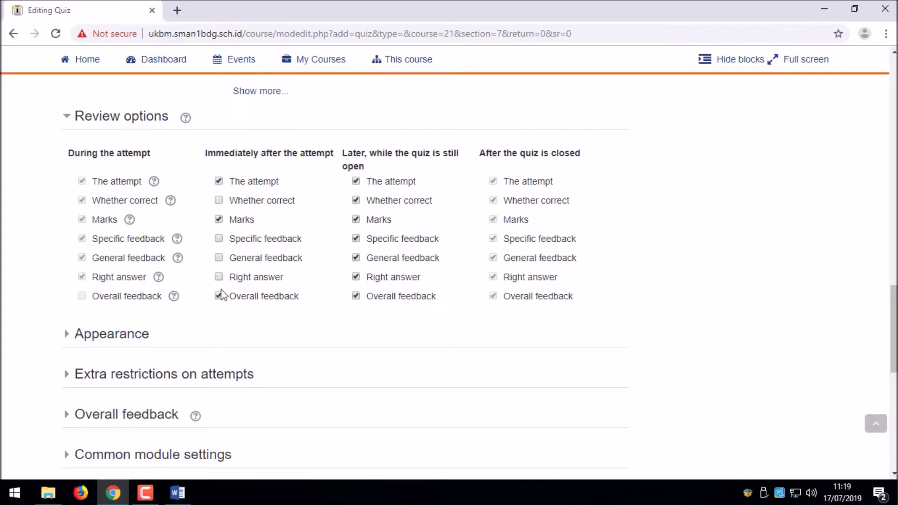
# Step: For review later while the quiz is still open, disable Whether correct, Specific feedback, General feedback, Right answer and Overall feedback
pyautogui.click(357, 182)
pyautogui.click(356, 182)
pyautogui.click(356, 200)
pyautogui.click(356, 239)
pyautogui.click(356, 259)
pyautogui.click(356, 277)
pyautogui.click(356, 296)
pyautogui.scroll(-3, 388, 229)
pyautogui.scroll(3, 389, 230)
pyautogui.click(353, 180)
# Step: Review the quiz's Appearance settings and the Extra restrictions on attempts, leaving them at their defaults
pyautogui.scroll(-3, 421, 206)
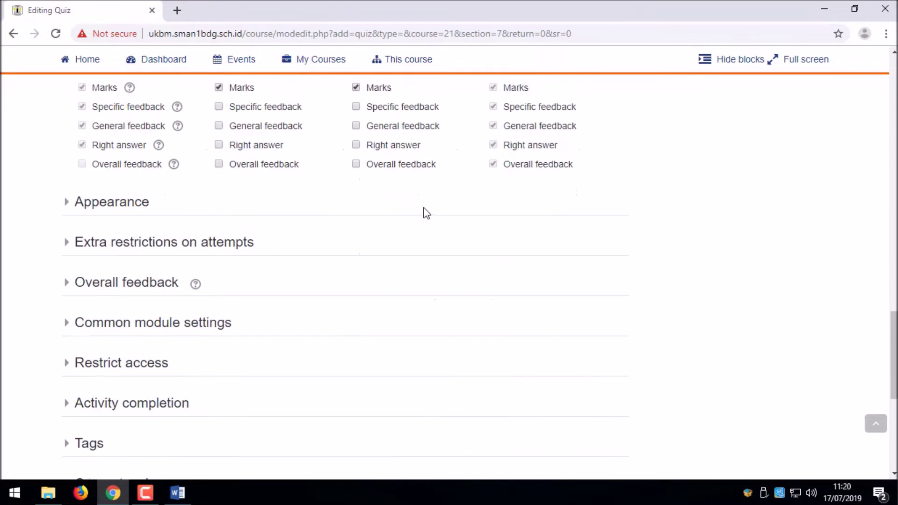
pyautogui.click(75, 203)
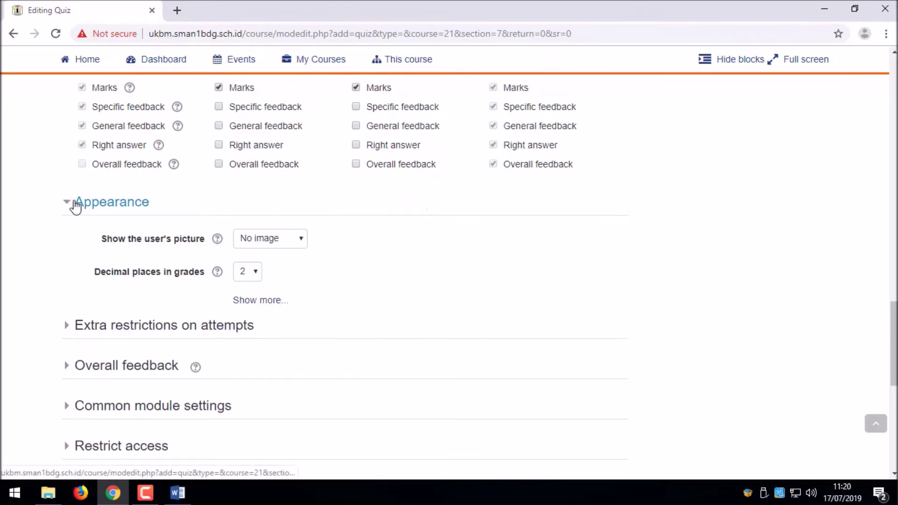
pyautogui.scroll(-2, 253, 215)
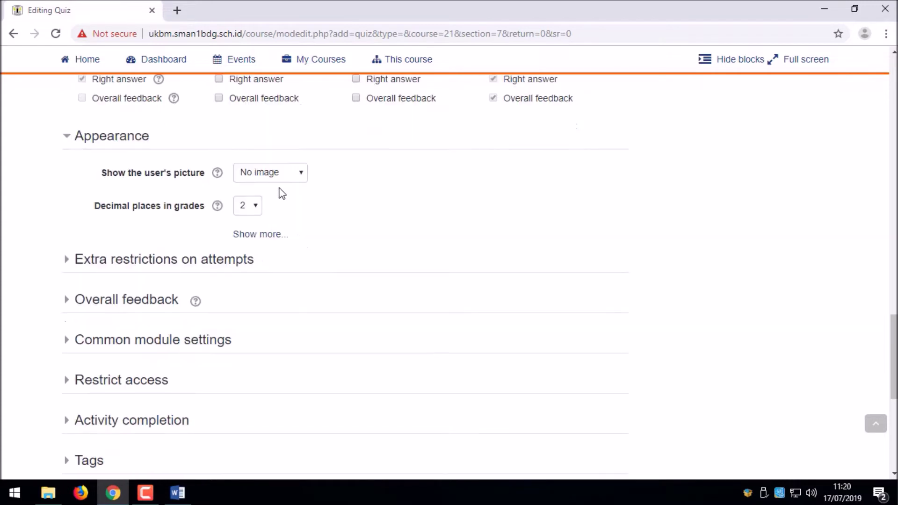
pyautogui.click(112, 264)
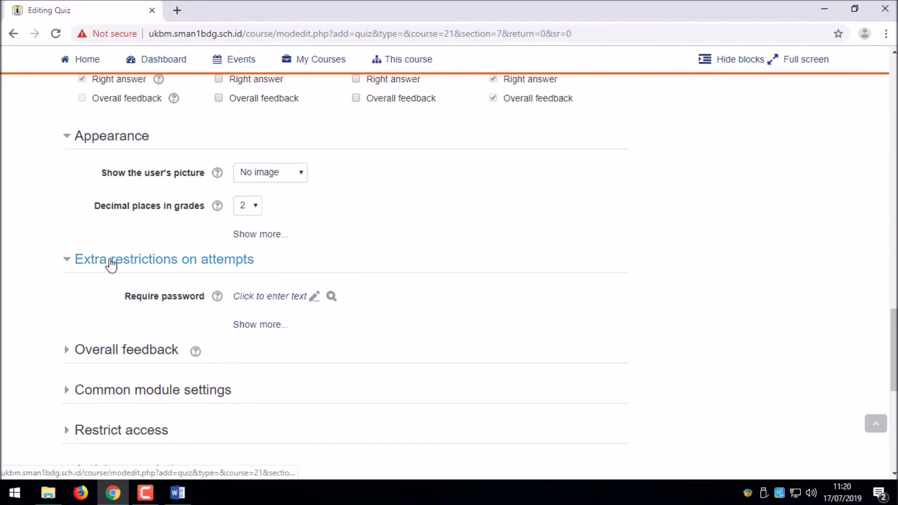
pyautogui.scroll(-2, 328, 279)
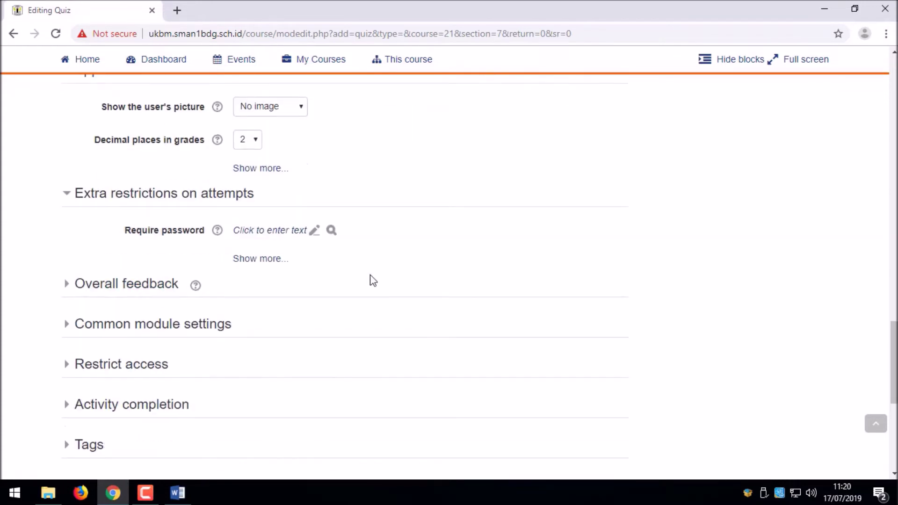
pyautogui.click(261, 238)
pyautogui.click(433, 234)
pyautogui.scroll(-2, 176, 260)
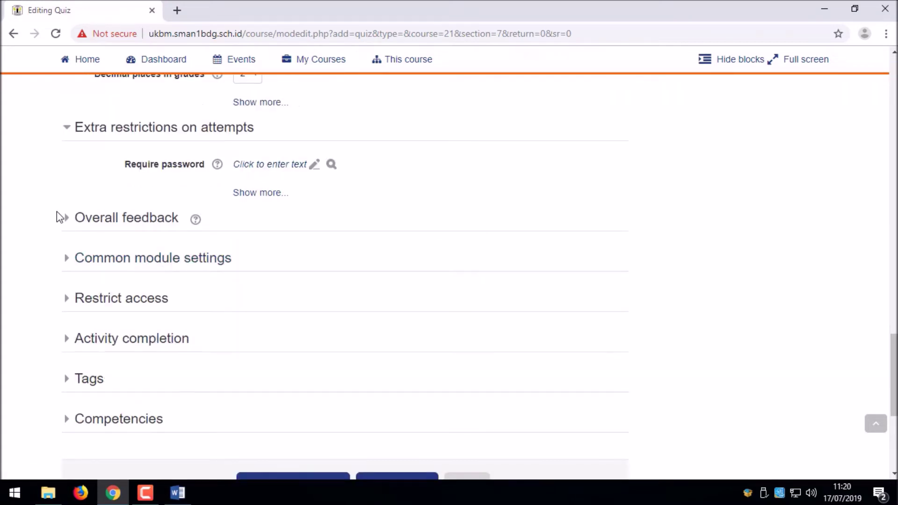
# Step: Review the Overall feedback grade boundaries and the Common module settings of the quiz
pyautogui.click(72, 228)
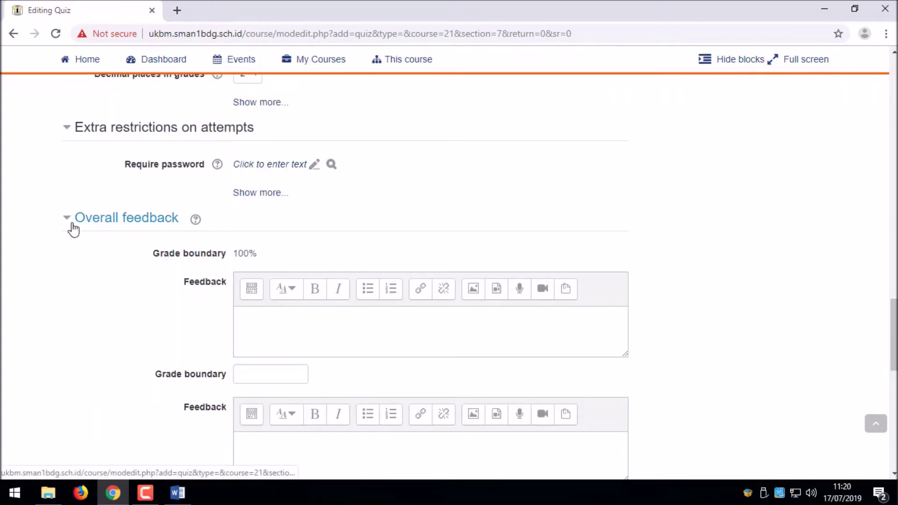
pyautogui.scroll(-4, 72, 228)
pyautogui.scroll(2, 197, 177)
pyautogui.scroll(-2, 196, 230)
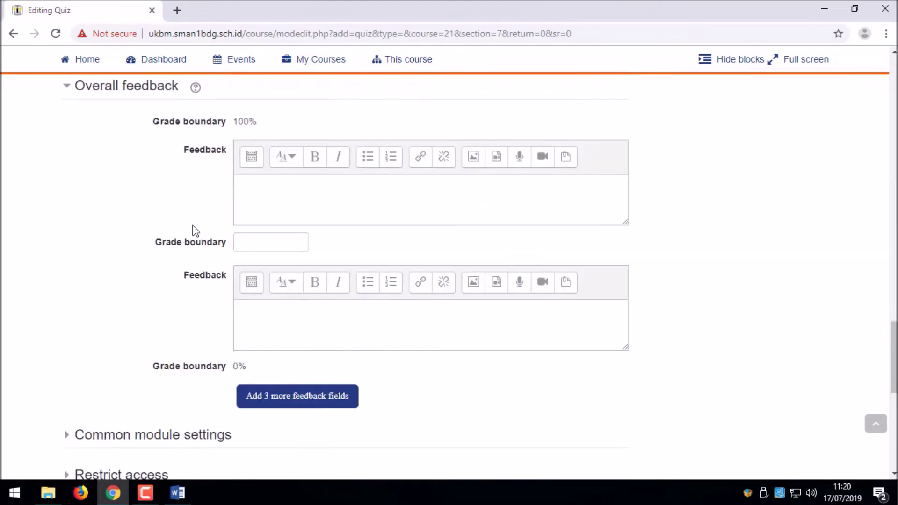
pyautogui.scroll(-6, 195, 231)
pyautogui.click(103, 241)
pyautogui.scroll(-4, 104, 247)
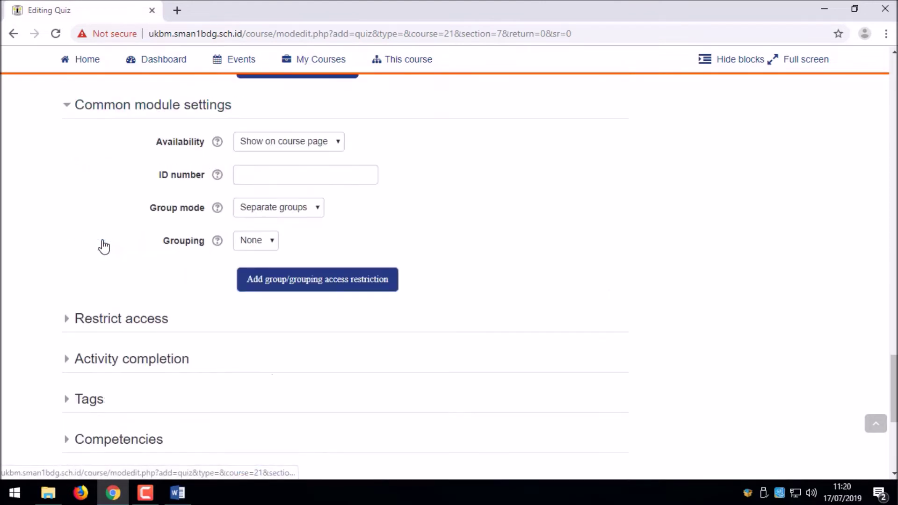
# Step: Restrict access to the quiz so that the Mulai Refleksi Diri Pemahaman Materi activity must be marked complete
pyautogui.scroll(-4, 103, 247)
pyautogui.click(110, 189)
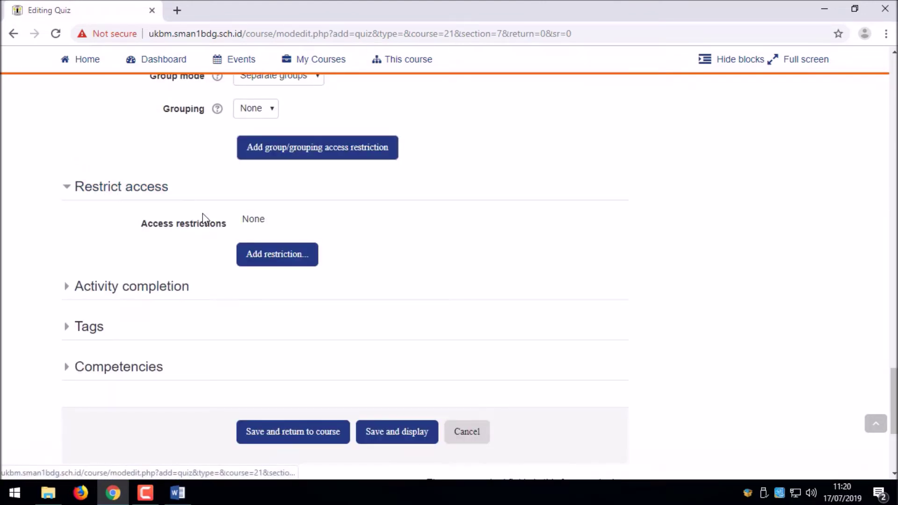
pyautogui.click(255, 251)
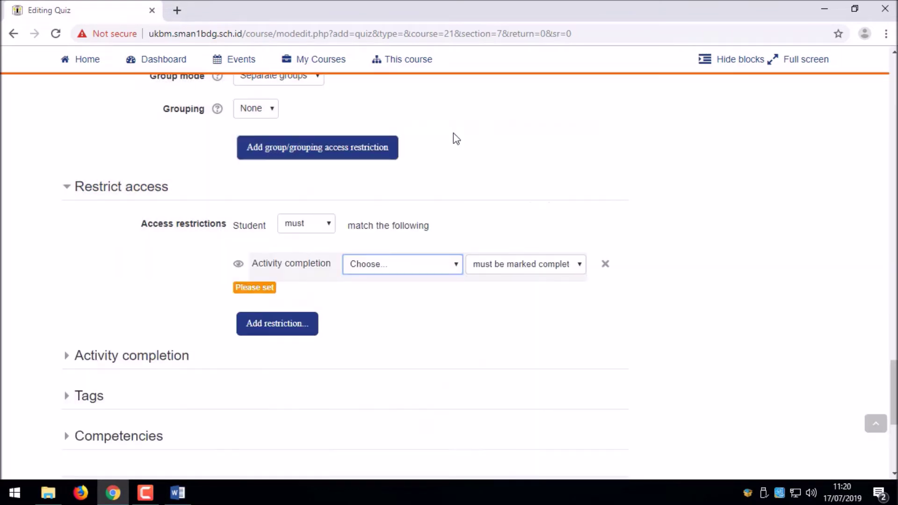
pyautogui.click(417, 263)
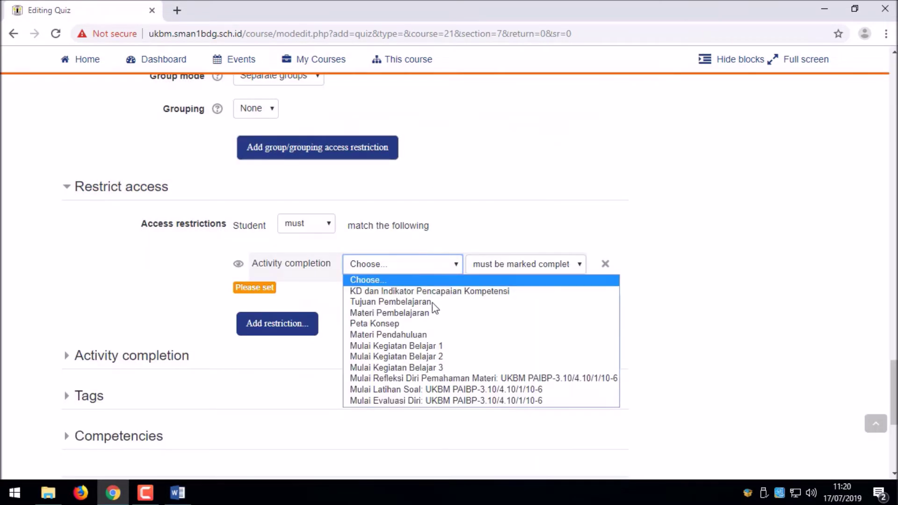
pyautogui.click(447, 379)
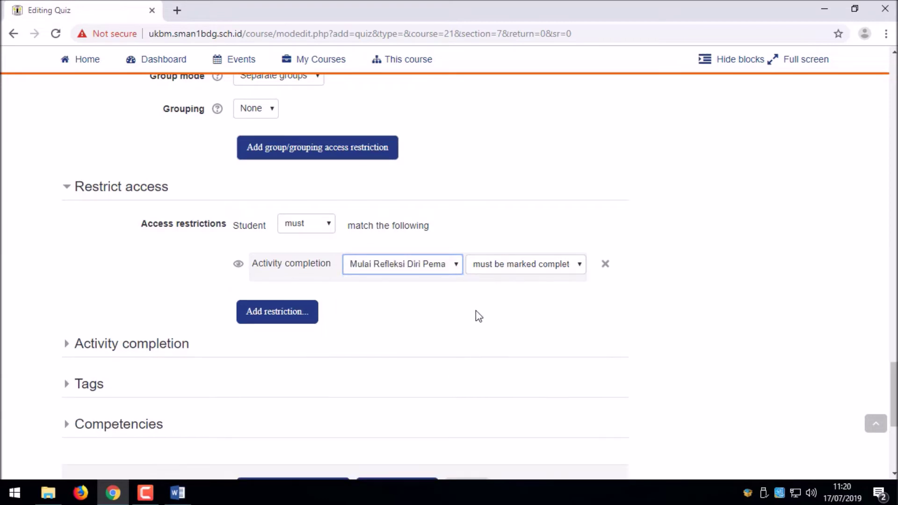
pyautogui.click(280, 320)
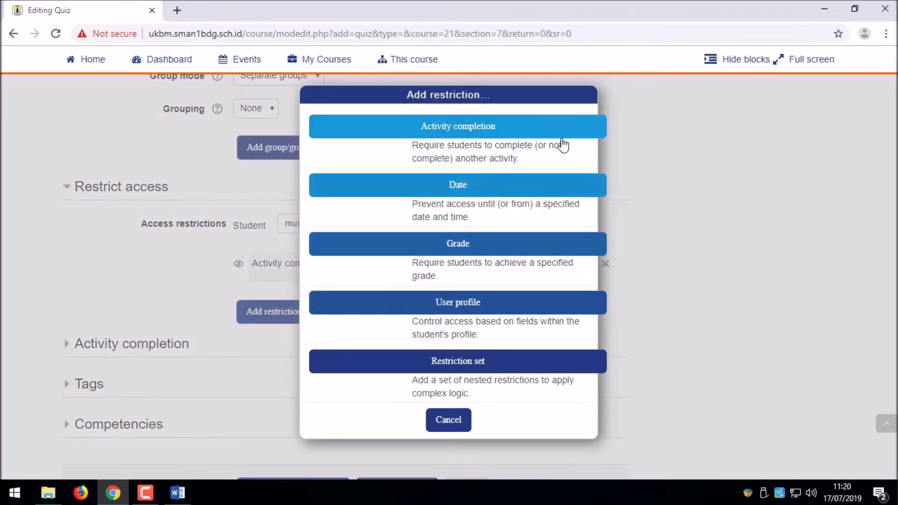
pyautogui.click(478, 244)
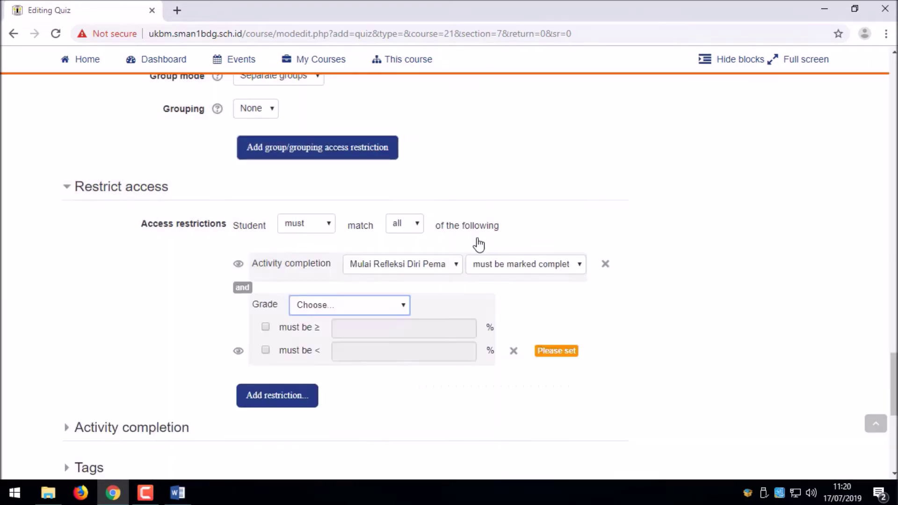
pyautogui.click(316, 307)
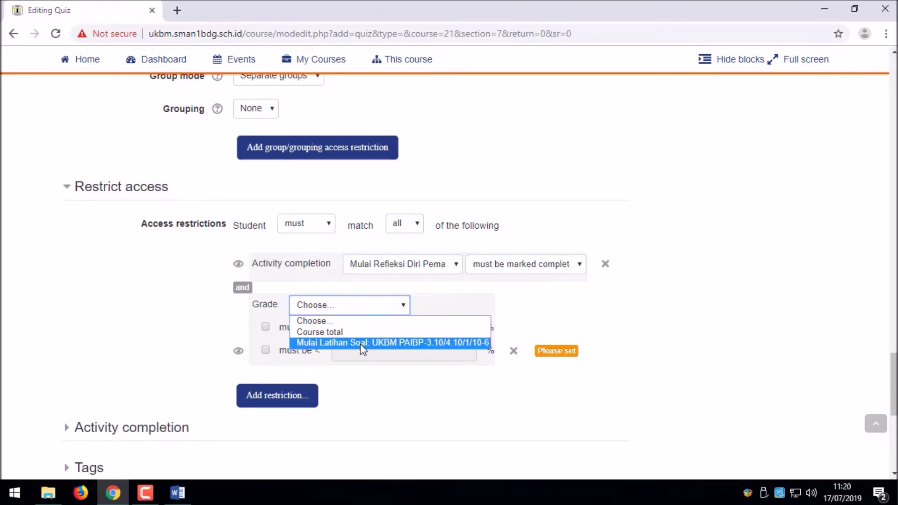
pyautogui.click(360, 344)
pyautogui.click(395, 310)
pyautogui.click(346, 321)
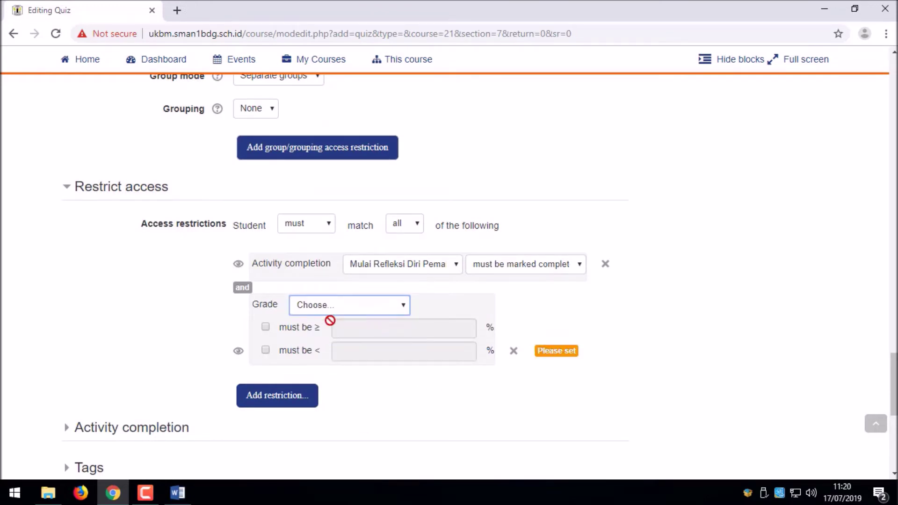
pyautogui.click(514, 351)
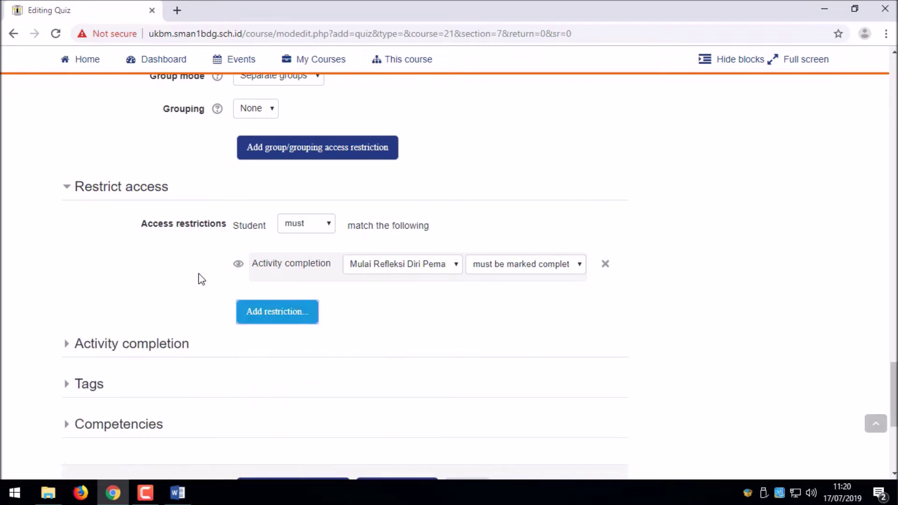
# Step: Set completion tracking to Show activity as complete when conditions are met, and submit the quiz settings for saving and display
pyautogui.scroll(-2, 187, 281)
pyautogui.click(171, 280)
pyautogui.scroll(-2, 313, 280)
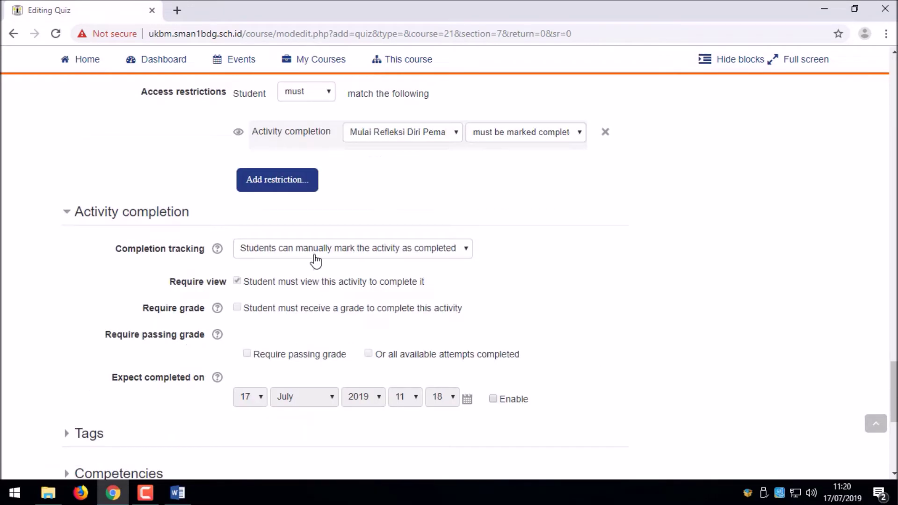
pyautogui.click(316, 249)
pyautogui.click(338, 287)
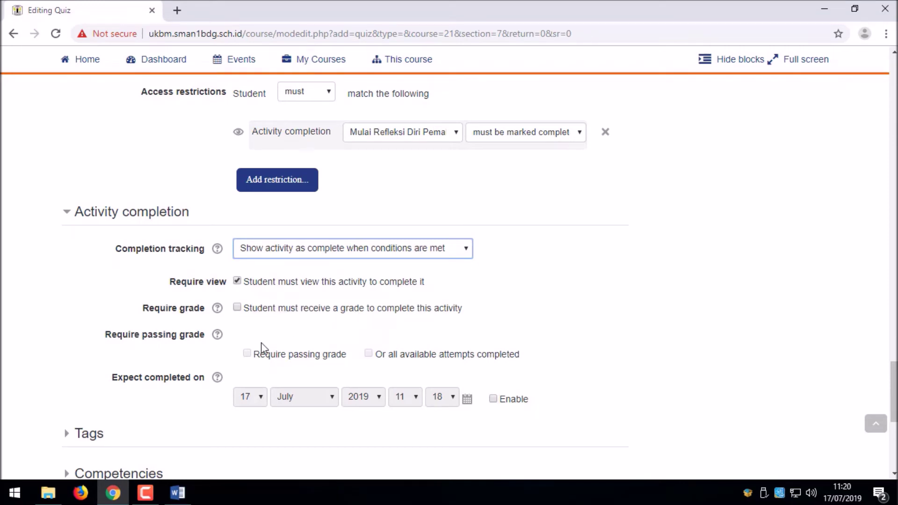
pyautogui.scroll(-4, 328, 349)
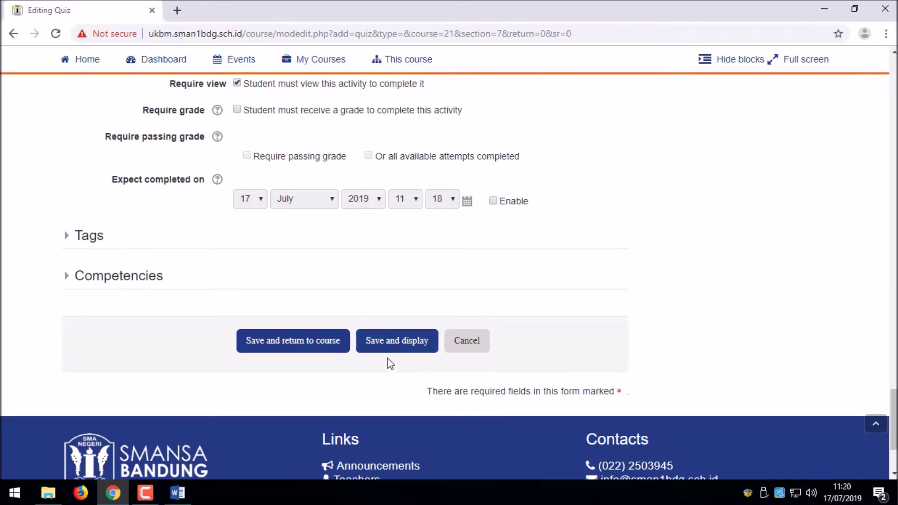
pyautogui.click(392, 346)
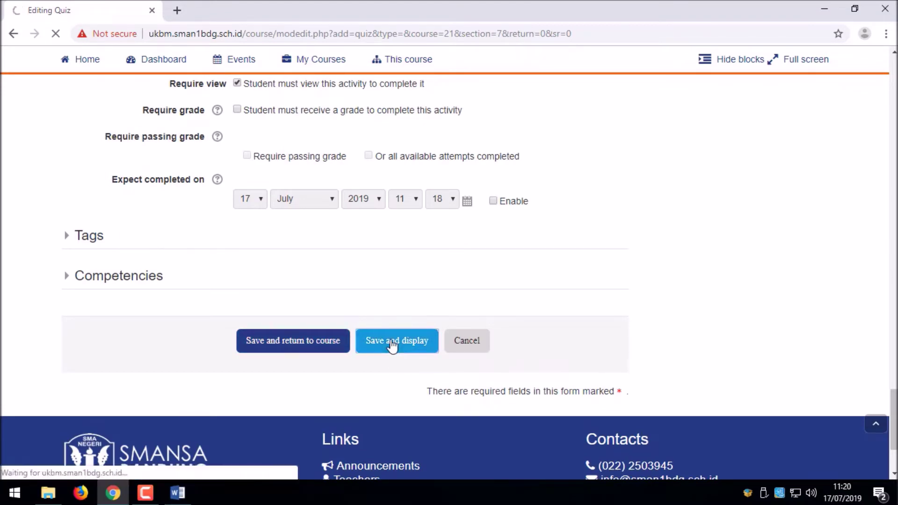
# Step: Correct the quiz's grade to pass to 7.5, and save and display the quiz
pyautogui.scroll(-12, 398, 345)
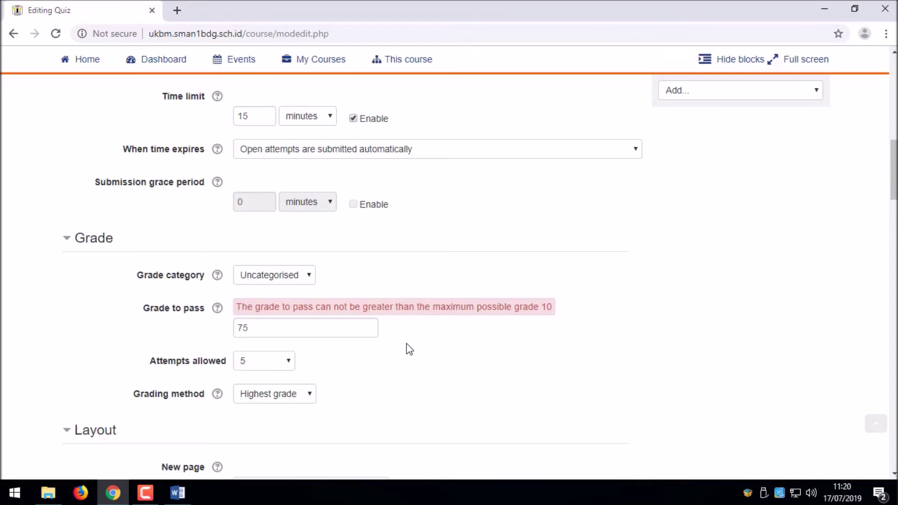
pyautogui.click(243, 327)
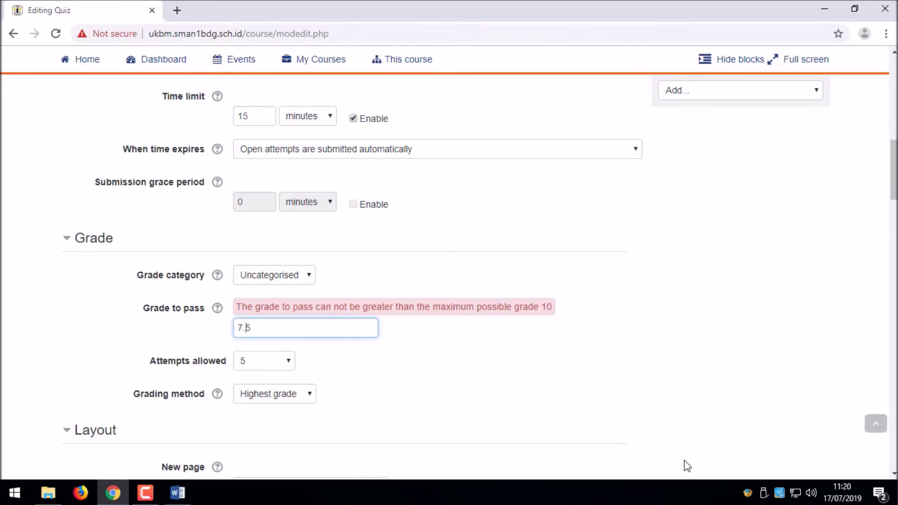
pyautogui.write('.')
pyautogui.scroll(-20, 687, 466)
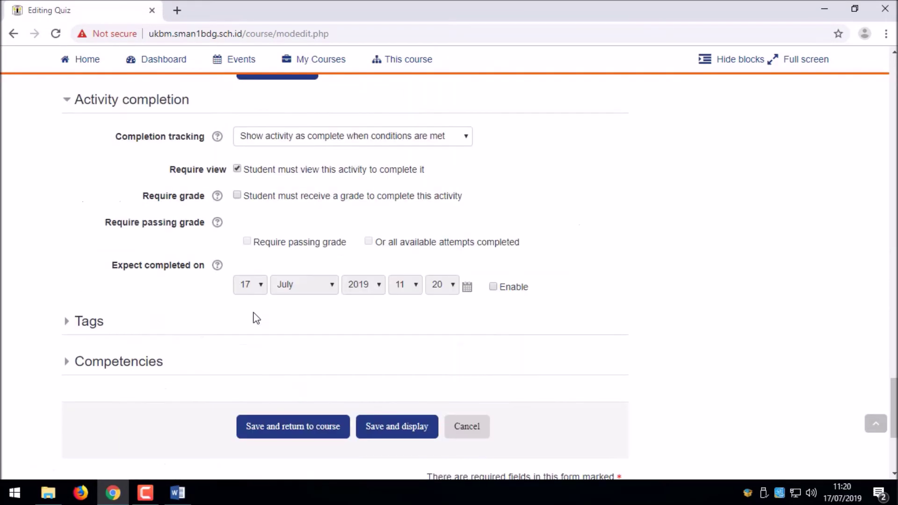
pyautogui.scroll(-4, 256, 319)
pyautogui.click(386, 228)
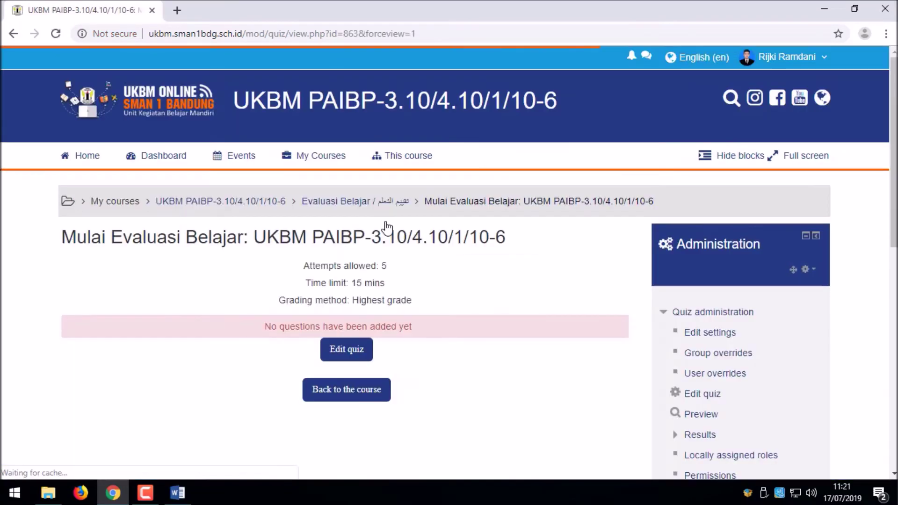
# Step: Open the Mulai Evaluasi Belajar quiz for editing its questions
pyautogui.scroll(-1, 393, 234)
pyautogui.scroll(1, 425, 243)
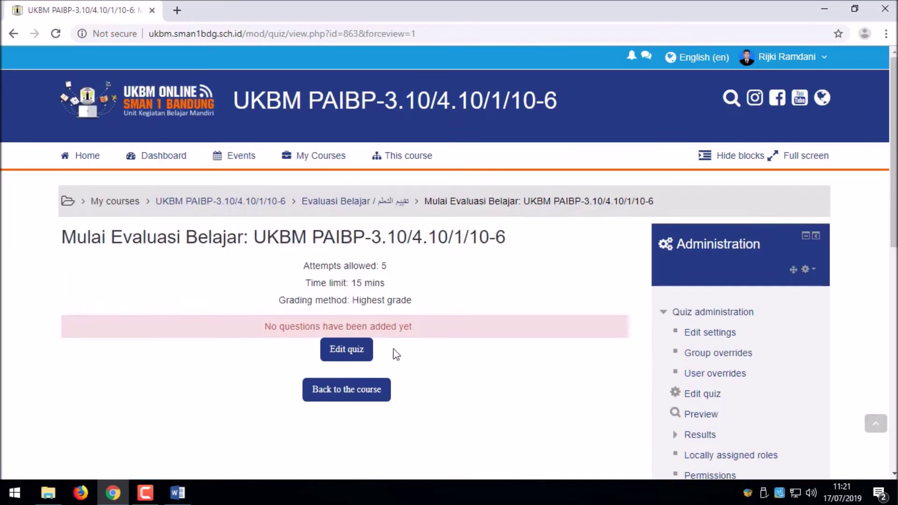
pyautogui.click(350, 357)
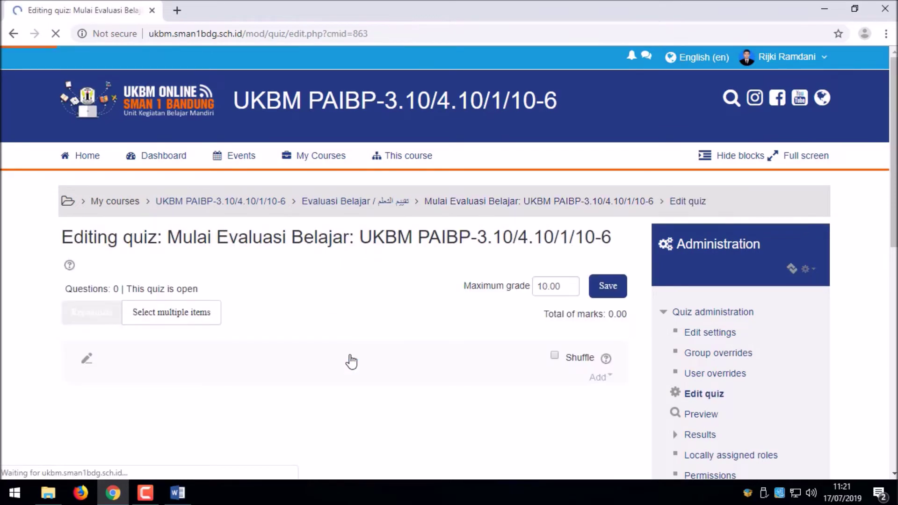
pyautogui.scroll(-1, 350, 360)
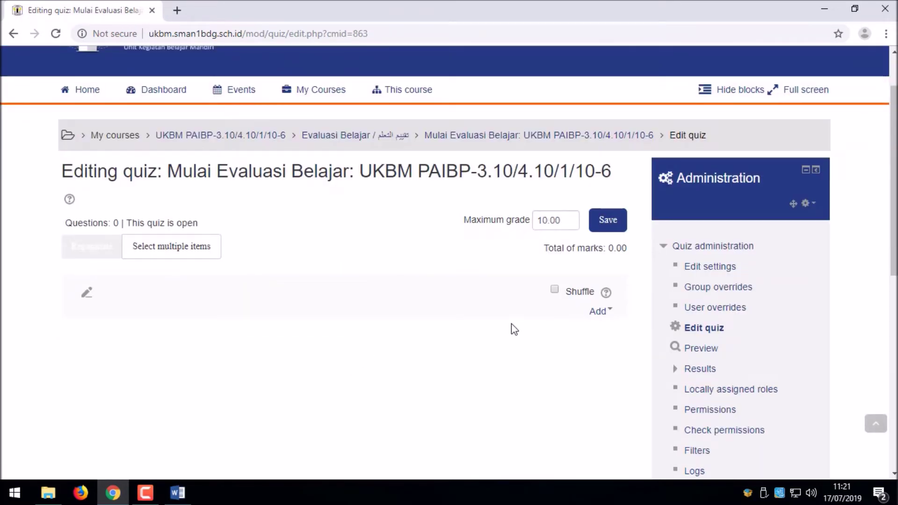
# Step: Check the options for adding questions to the quiz and the Question bank entries in the quiz administration
pyautogui.click(597, 312)
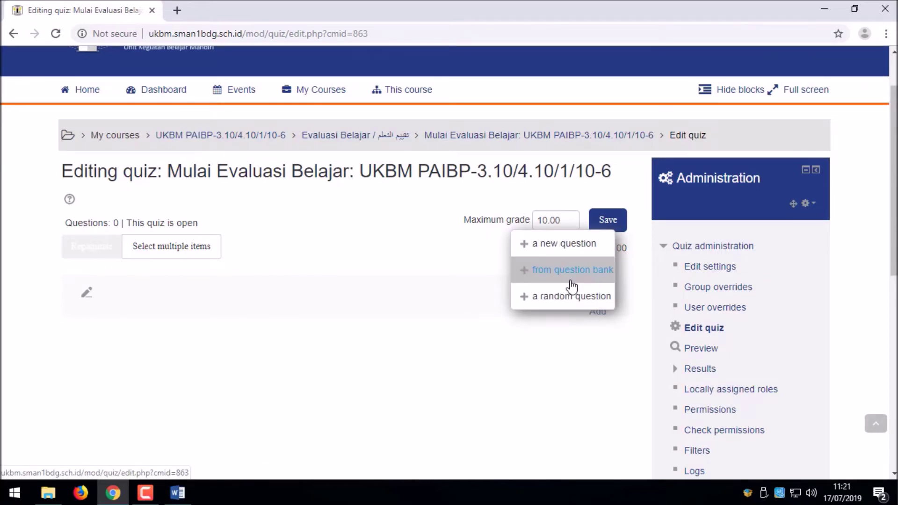
pyautogui.click(582, 341)
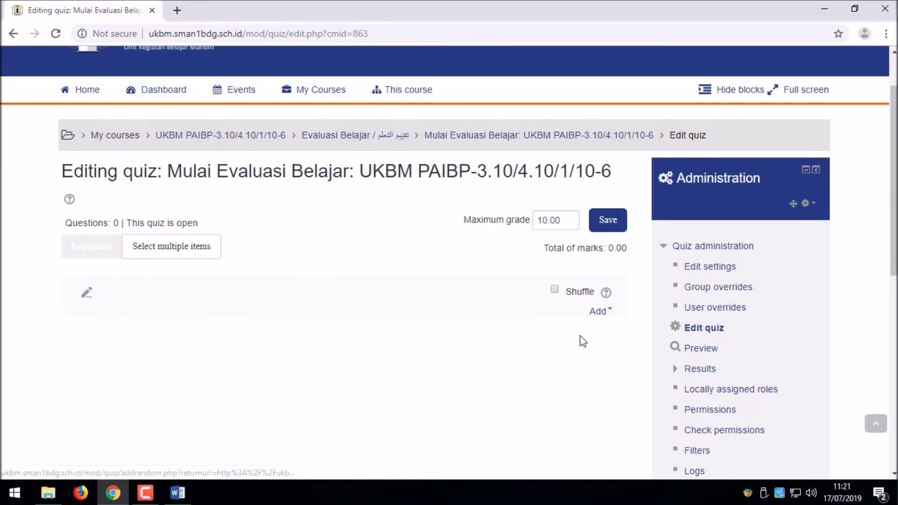
pyautogui.click(596, 314)
pyautogui.click(591, 369)
pyautogui.scroll(-7, 699, 367)
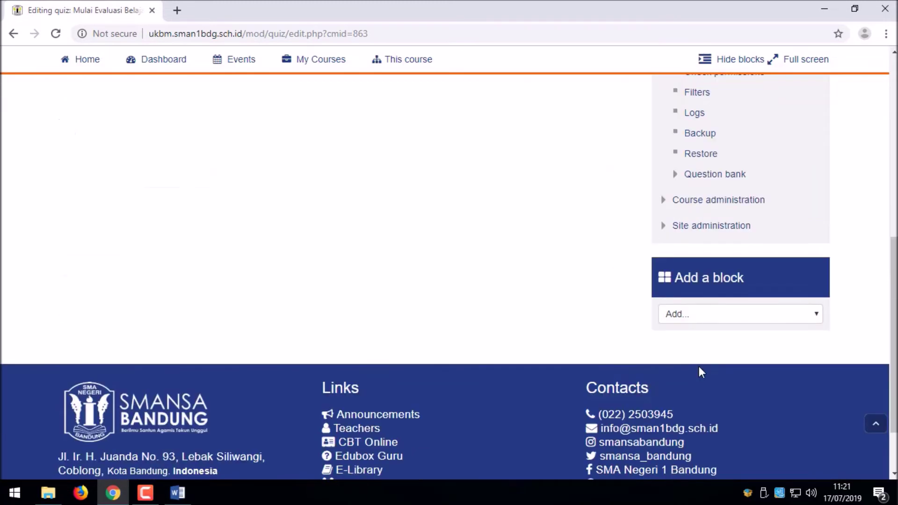
pyautogui.scroll(1, 700, 371)
pyautogui.click(680, 241)
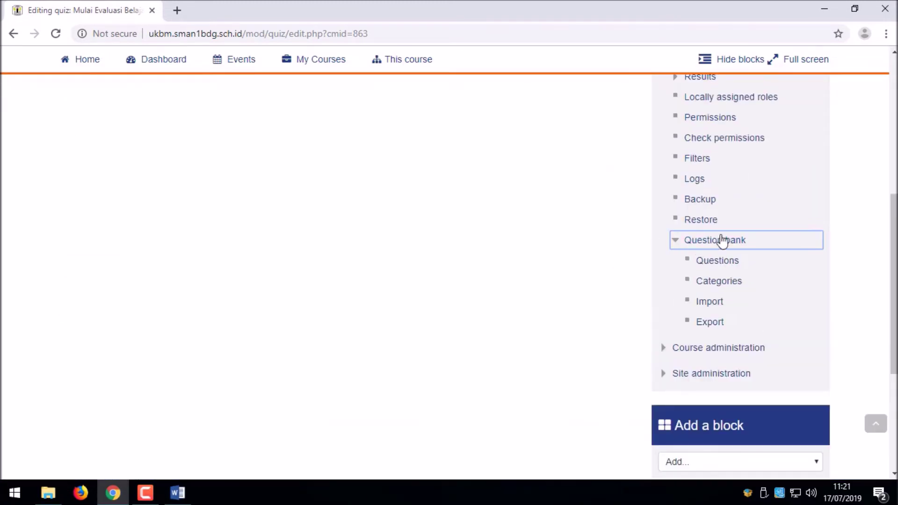
pyautogui.scroll(8, 748, 275)
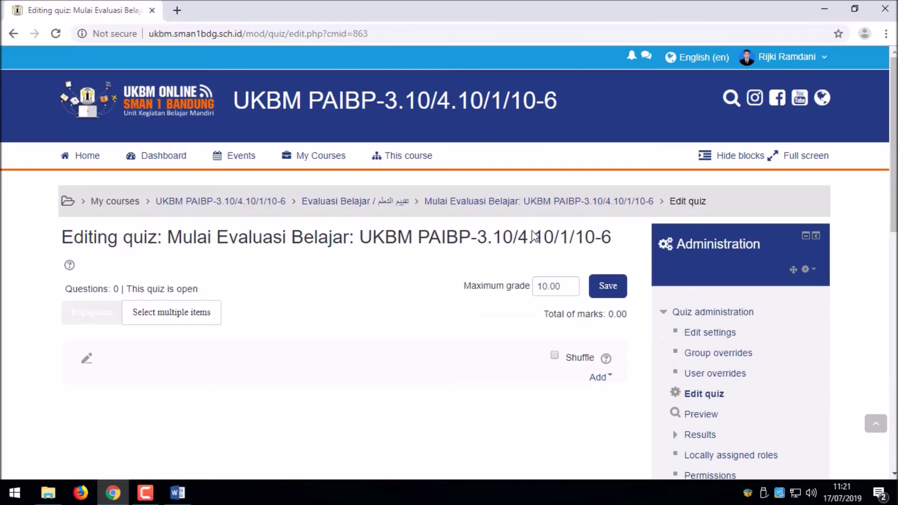
# Step: Add a new Multiple choice question to the quiz and name it "Ltihan Soal No 1"
pyautogui.click(597, 378)
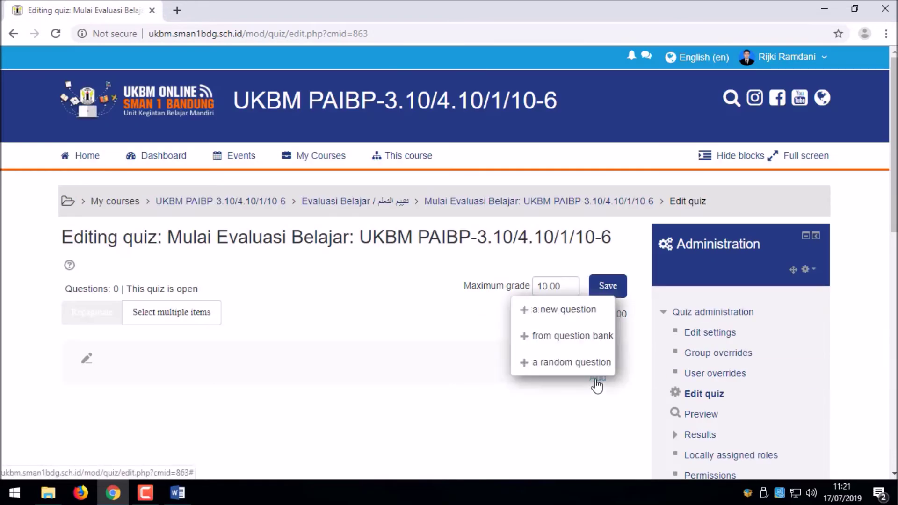
pyautogui.click(563, 310)
pyautogui.click(146, 167)
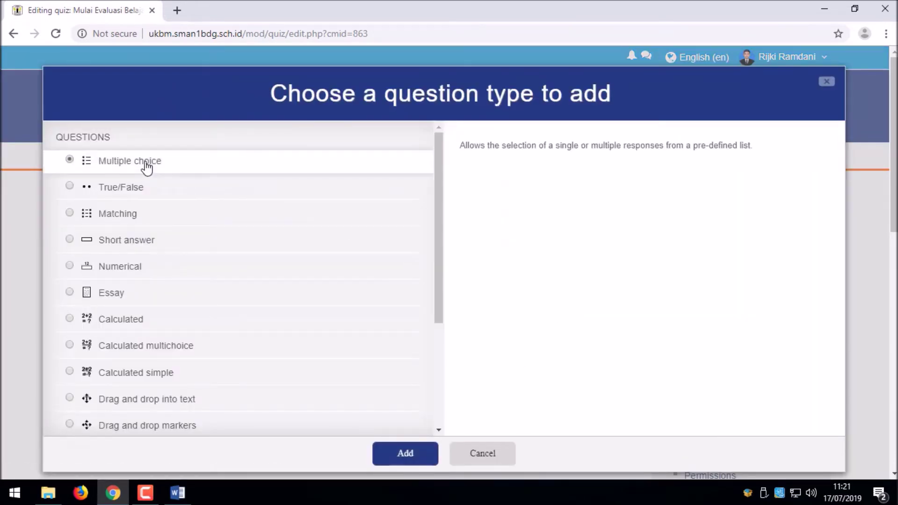
pyautogui.click(391, 456)
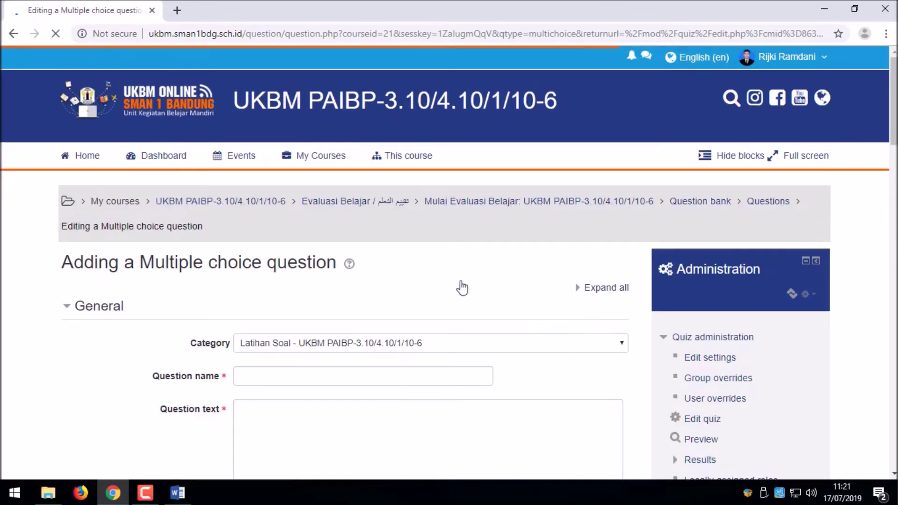
pyautogui.scroll(-5, 285, 263)
pyautogui.click(253, 153)
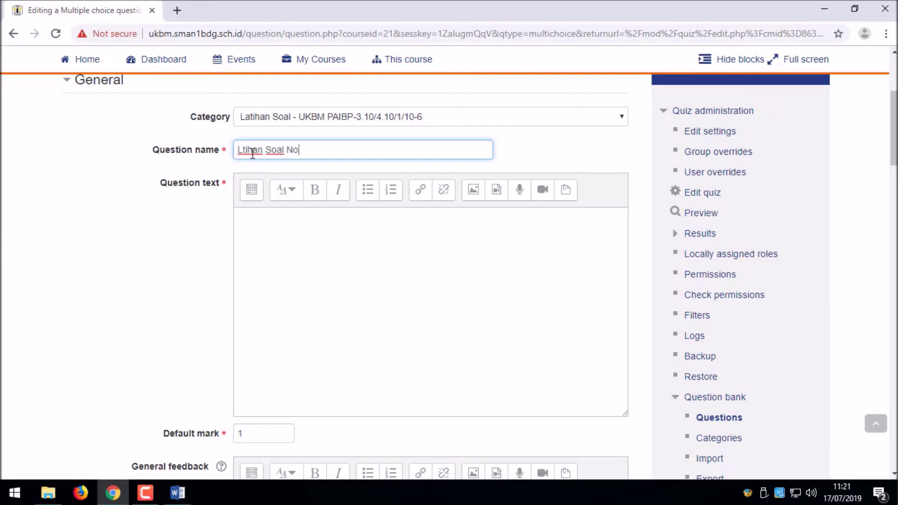
# Step: Copy the text of question 1 from the Word document into the Question text of the Moodle question form
pyautogui.scroll(-2, 269, 198)
pyautogui.click(268, 199)
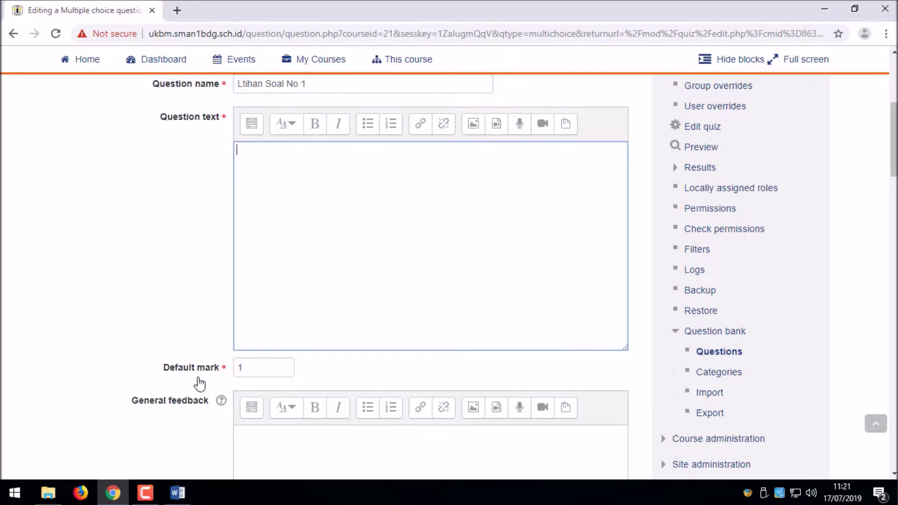
pyautogui.click(178, 493)
pyautogui.moveTo(290, 186); pyautogui.dragTo(430, 212)
pyautogui.hotkey('ctrl', 'c')
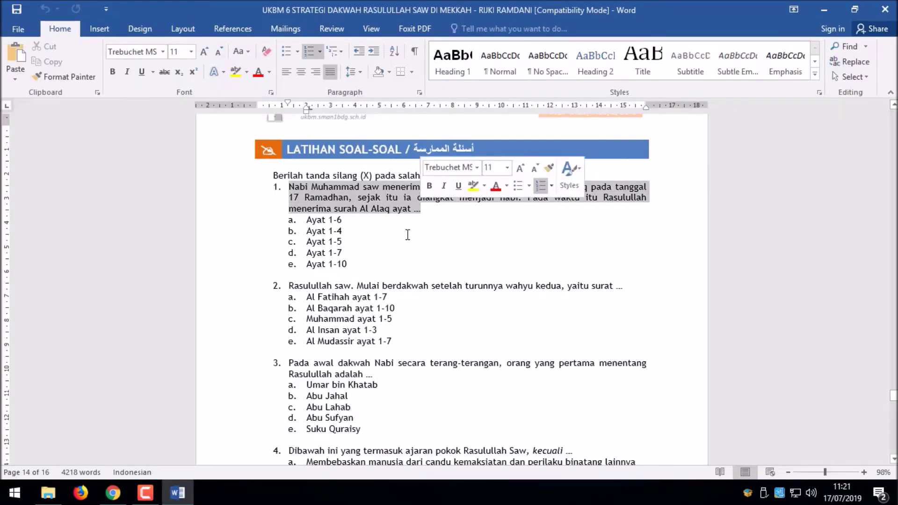
pyautogui.click(113, 493)
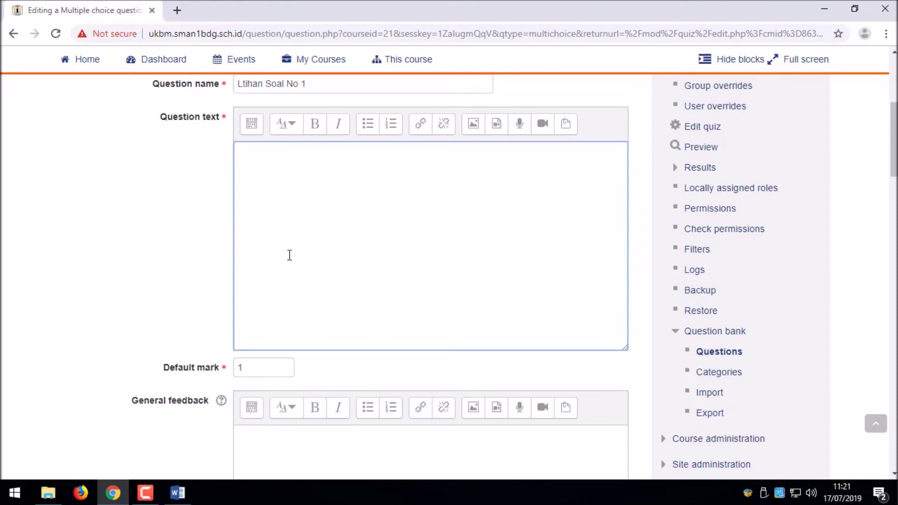
pyautogui.hotkey('ctrl', 'v')
# Step: In the Word document, remove the list lettering from question 1's five answer options and copy the options for Choice 1
pyautogui.scroll(-10, 257, 298)
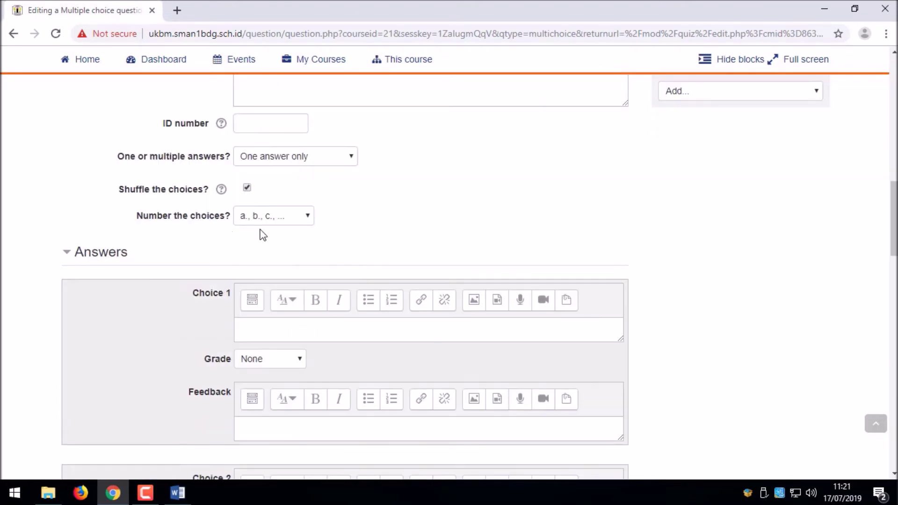
pyautogui.scroll(-1, 262, 232)
pyautogui.click(278, 256)
pyautogui.scroll(-1, 277, 257)
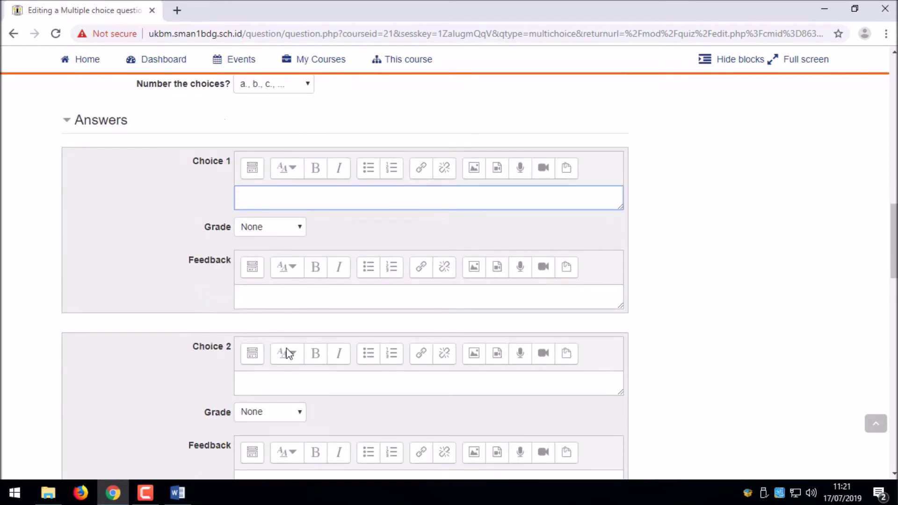
pyautogui.click(178, 493)
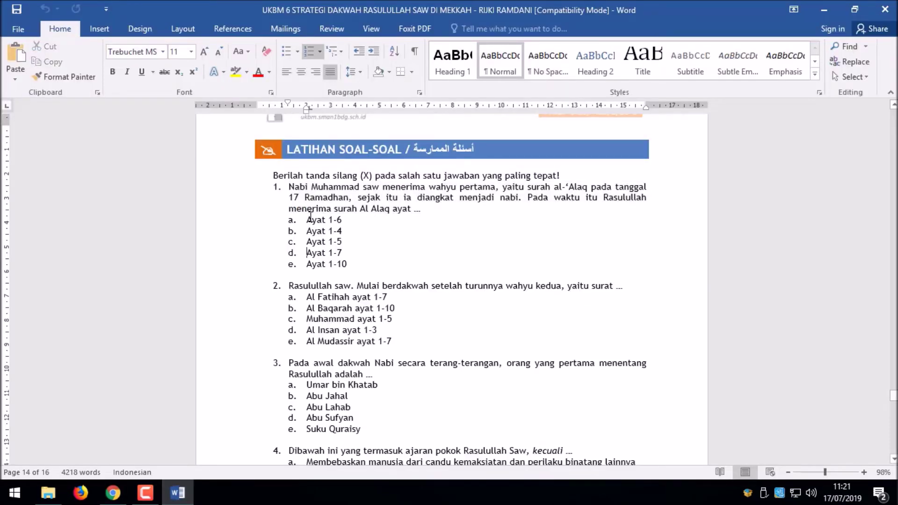
pyautogui.moveTo(347, 264); pyautogui.dragTo(307, 220)
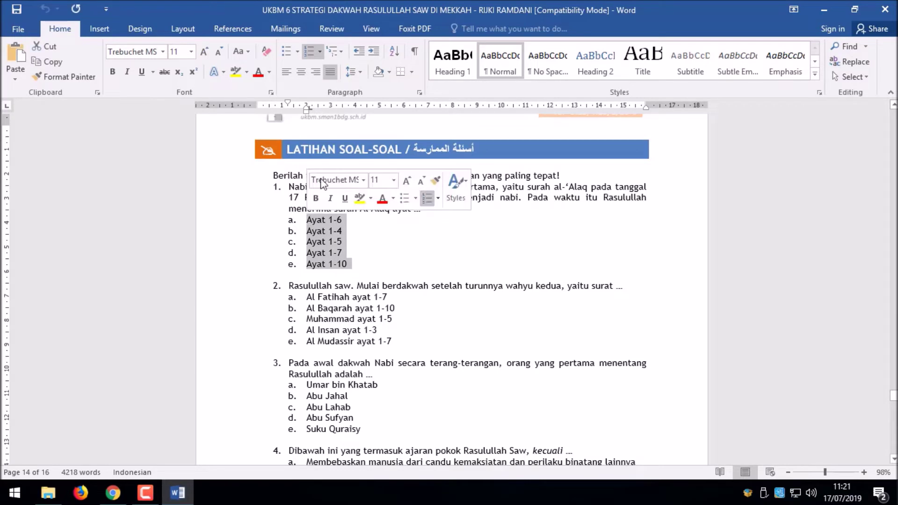
pyautogui.click(309, 55)
pyautogui.moveTo(289, 220); pyautogui.dragTo(335, 263)
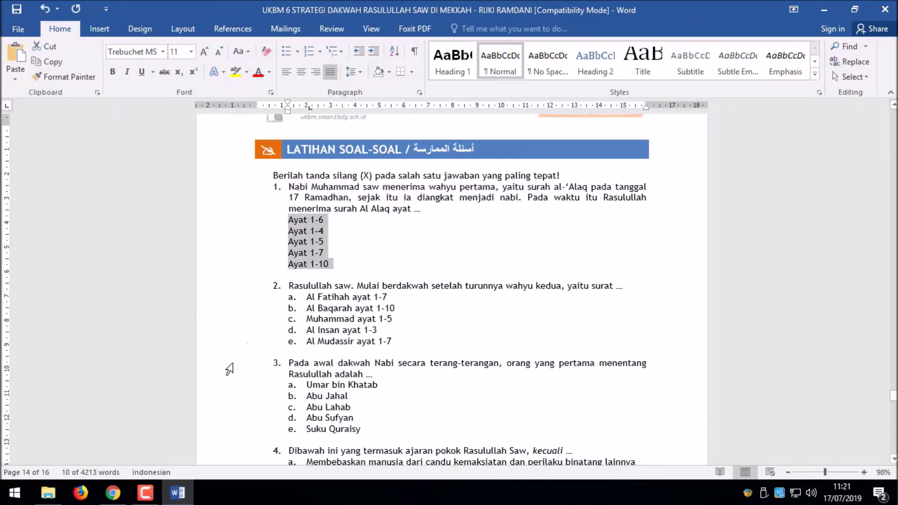
# Step: Back in the Moodle form, paste the options into Choice 1, enlarge the box and cut everything except Ayat 1-6
pyautogui.click(113, 493)
pyautogui.hotkey('ctrl', 'v')
pyautogui.moveTo(620, 210); pyautogui.dragTo(630, 311)
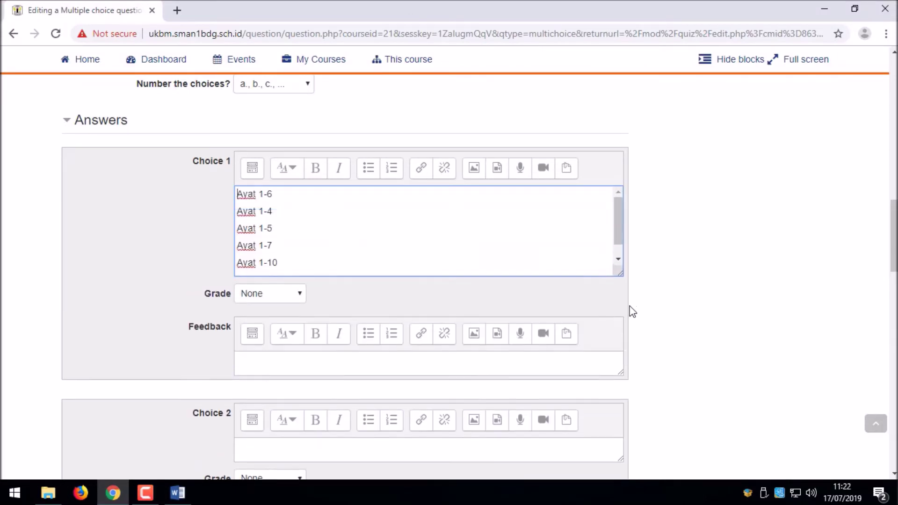
pyautogui.moveTo(287, 260); pyautogui.dragTo(239, 209)
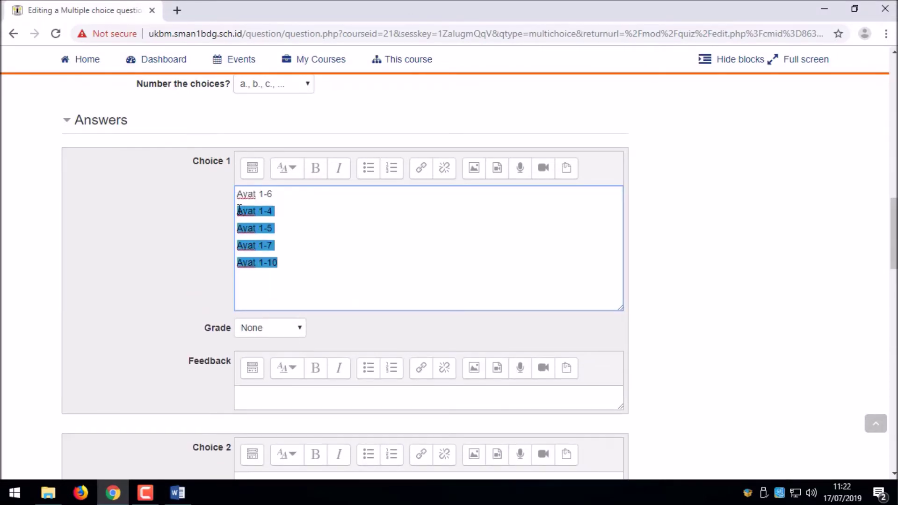
pyautogui.press('BackSpace')
# Step: Paste the cut options into Choice 2 and cut everything after Ayat 1-4
pyautogui.scroll(-4, 282, 208)
pyautogui.click(270, 282)
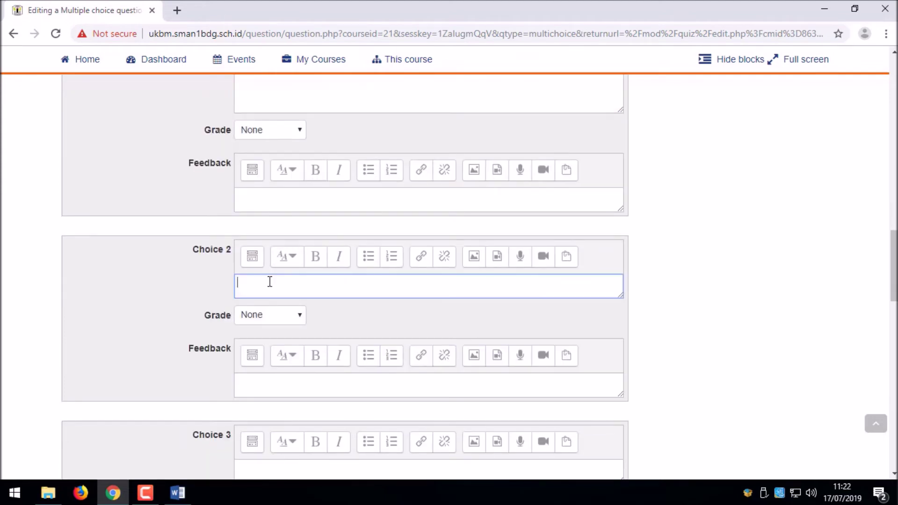
pyautogui.hotkey('ctrl', 'v')
pyautogui.moveTo(279, 334); pyautogui.dragTo(232, 297)
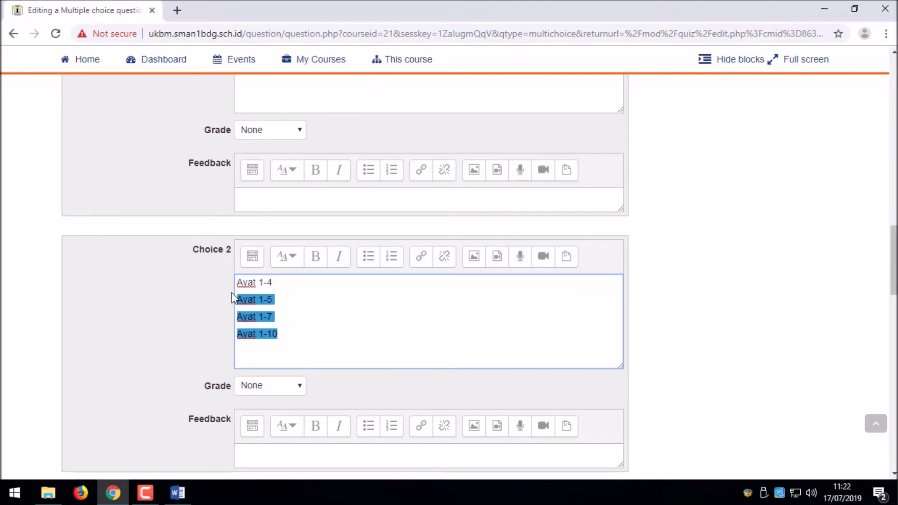
pyautogui.press('BackSpace')
# Step: Paste the remaining options into Choice 3 and cut everything after Ayat 1-5
pyautogui.scroll(-4, 706, 308)
pyautogui.click(351, 350)
pyautogui.hotkey('ctrl', 'v')
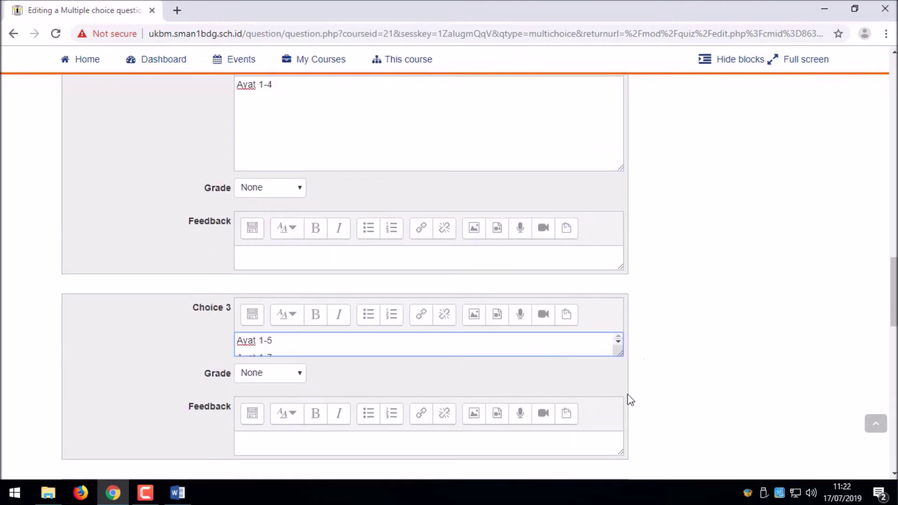
pyautogui.moveTo(365, 387); pyautogui.dragTo(238, 351)
pyautogui.hotkey('ctrl', 'x')
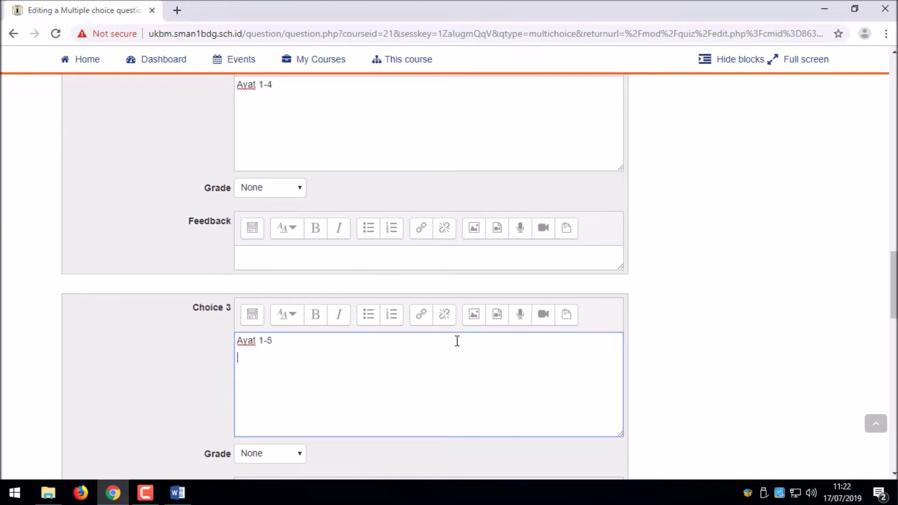
# Step: Paste the last two options into Choice 4, enlarge the box and cut Ayat 1-10 out of it
pyautogui.scroll(-5, 765, 278)
pyautogui.click(594, 345)
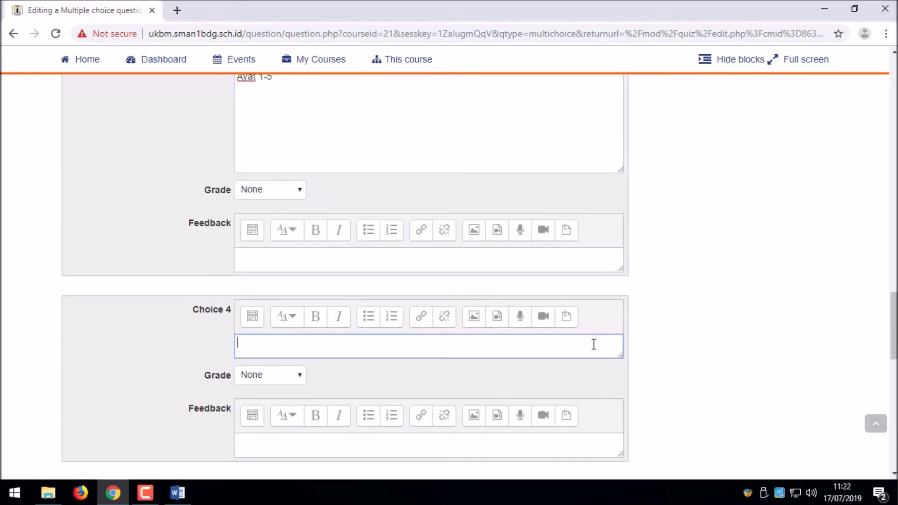
pyautogui.hotkey('ctrl', 'v')
pyautogui.moveTo(620, 359); pyautogui.dragTo(621, 417)
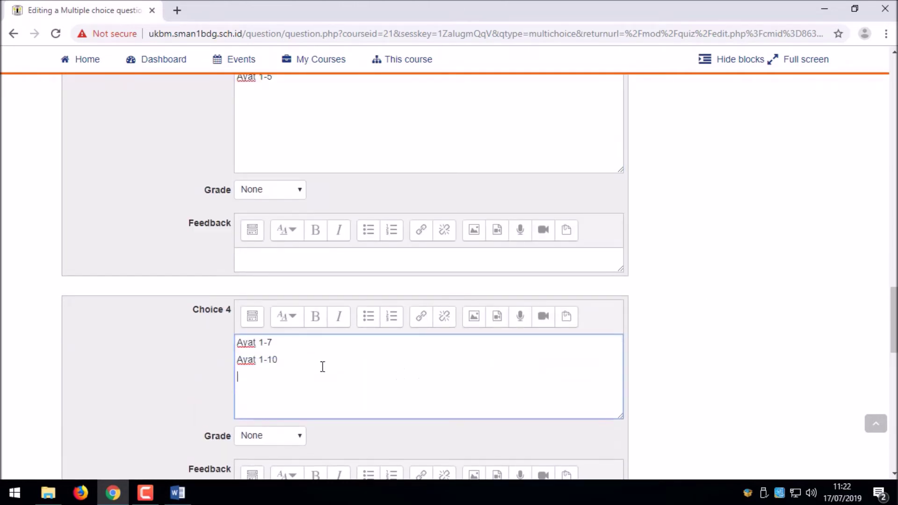
pyautogui.moveTo(351, 371); pyautogui.dragTo(239, 356)
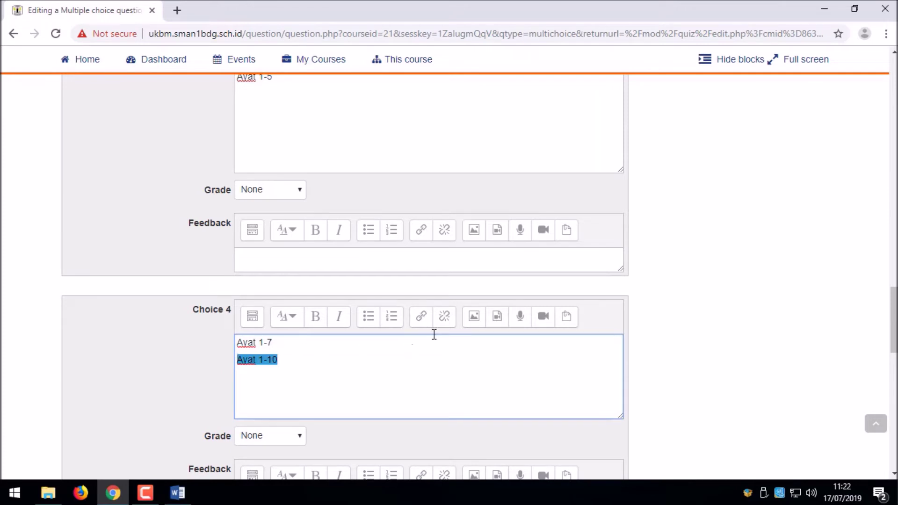
pyautogui.hotkey('ctrl', 'x')
# Step: Fill in Choice 5 with the cut option Ayat 1-10
pyautogui.scroll(-3, 442, 336)
pyautogui.scroll(-3, 300, 388)
pyautogui.click(286, 333)
pyautogui.hotkey('ctrl', 'v')
# Step: Review the five answer choices and their grade fields, and look up question 1's correct answer in the Word document
pyautogui.scroll(20, 674, 317)
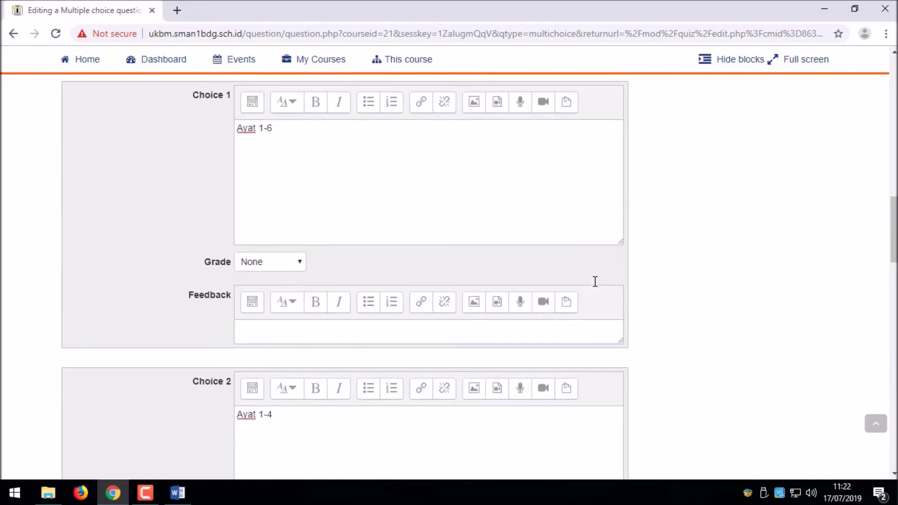
pyautogui.scroll(-8, 225, 236)
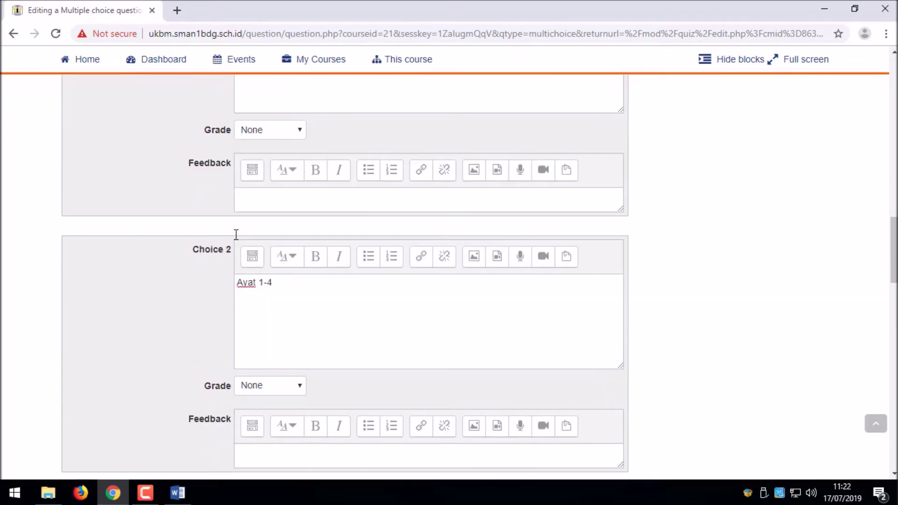
pyautogui.scroll(-9, 223, 257)
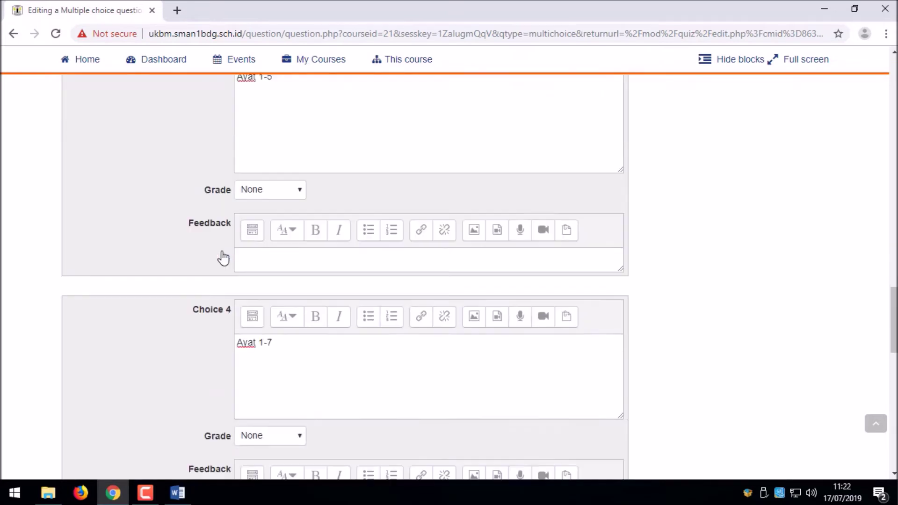
pyautogui.scroll(-7, 223, 258)
pyautogui.scroll(1, 224, 258)
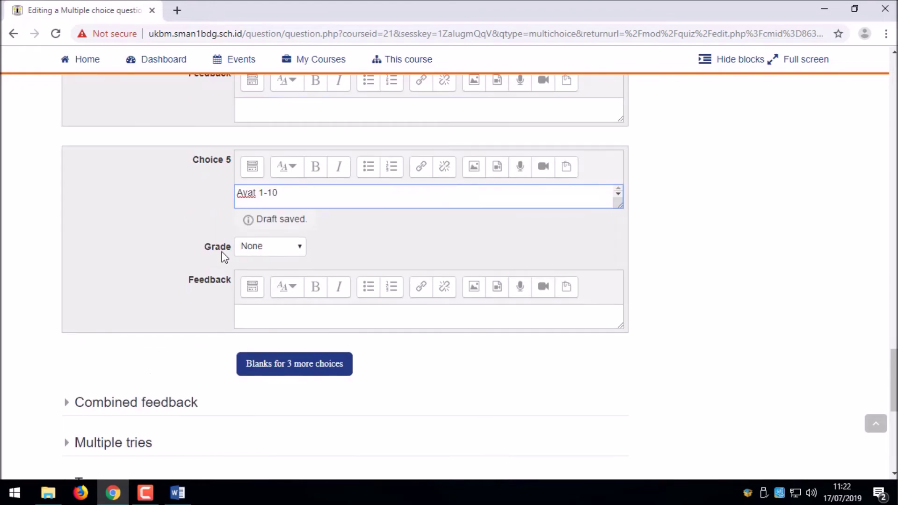
pyautogui.click(178, 493)
pyautogui.click(386, 234)
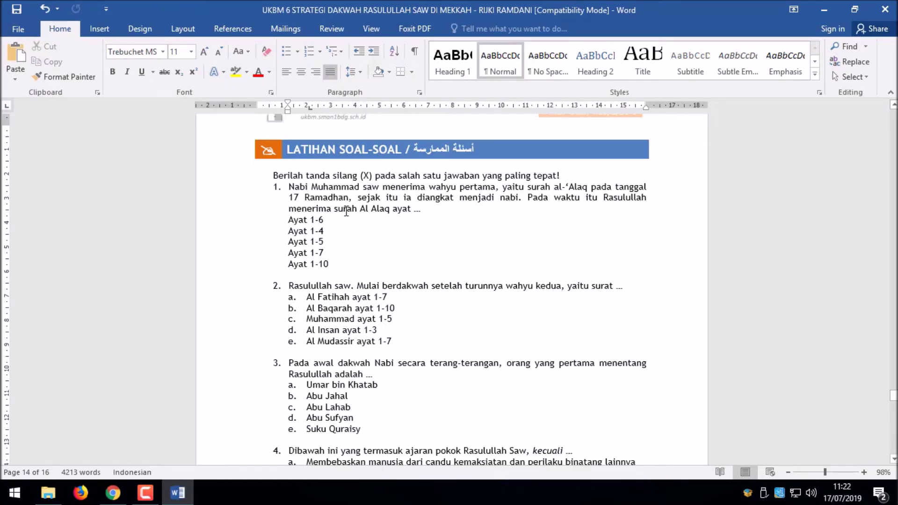
pyautogui.moveTo(310, 240); pyautogui.dragTo(333, 241)
# Step: Return to the Moodle question form and set the grade of Choice 3, Ayat 1-5, to 100%
pyautogui.click(112, 492)
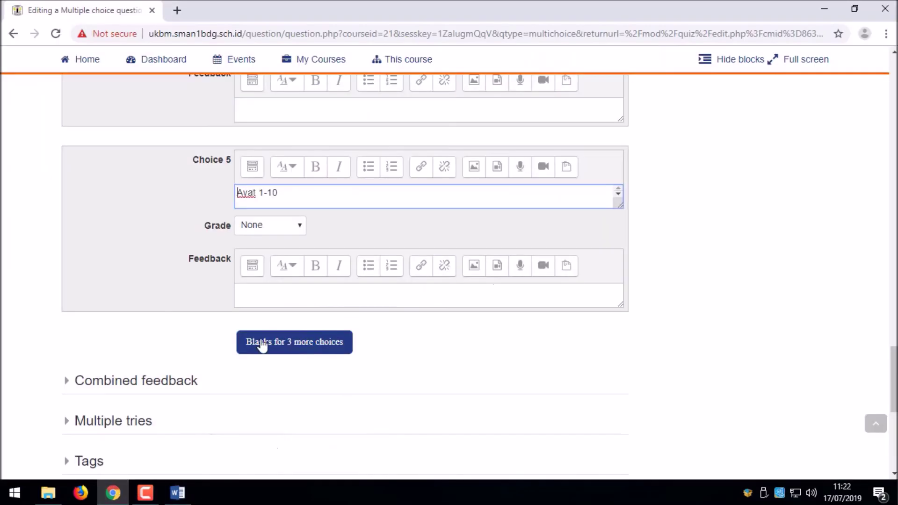
pyautogui.scroll(10, 286, 241)
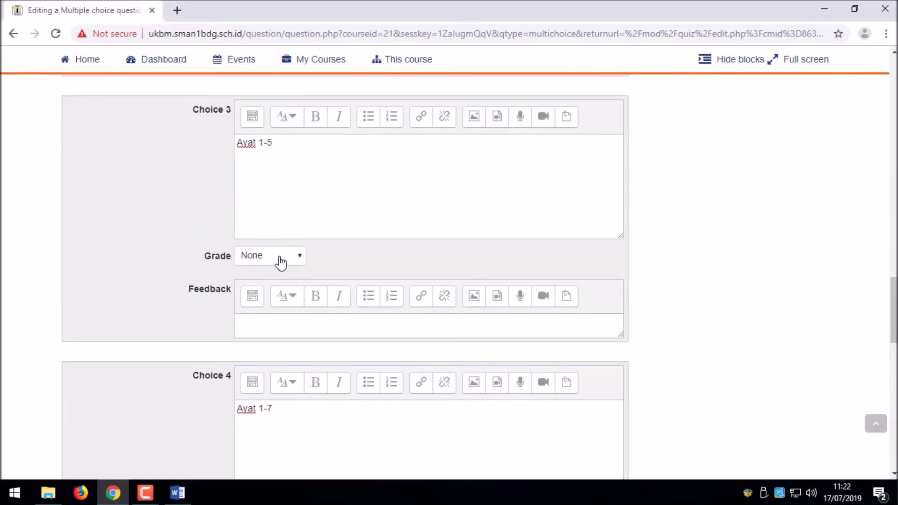
pyautogui.click(281, 263)
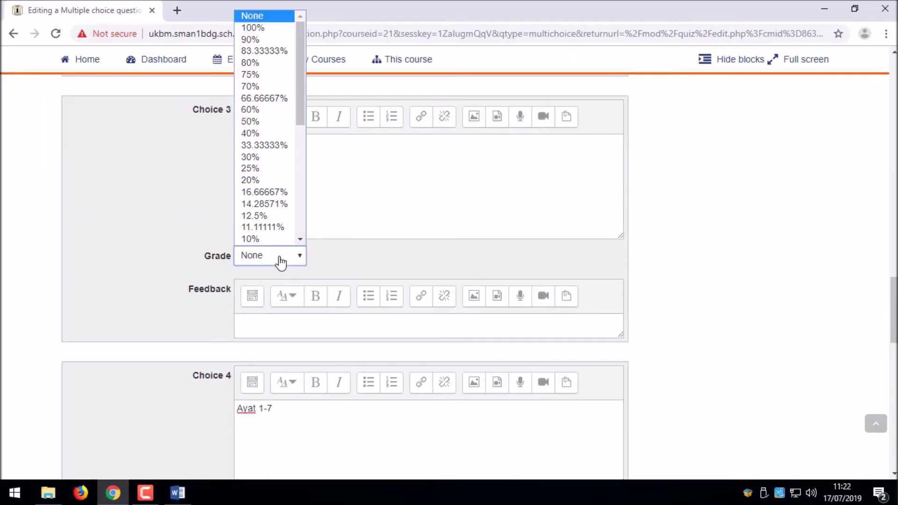
pyautogui.click(290, 29)
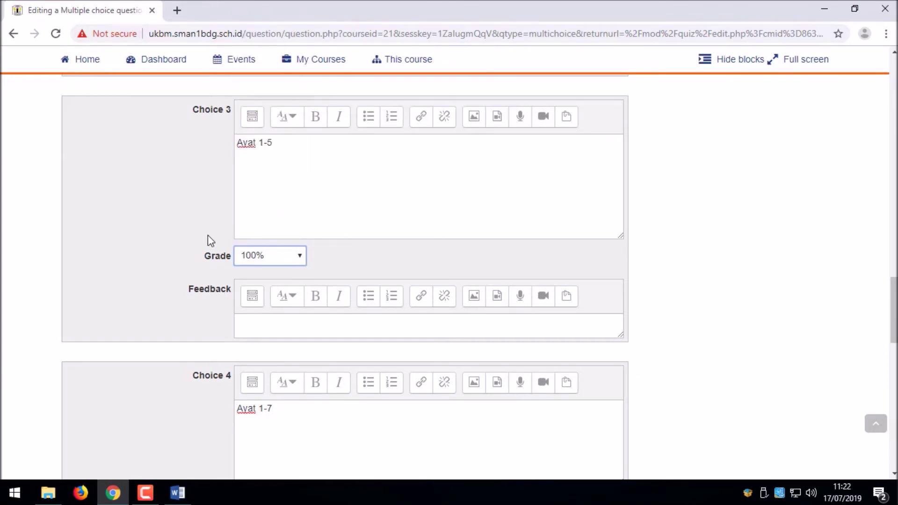
# Step: Check the grades of the other answer choices and the remaining sections down to the form's save options
pyautogui.scroll(-4, 271, 228)
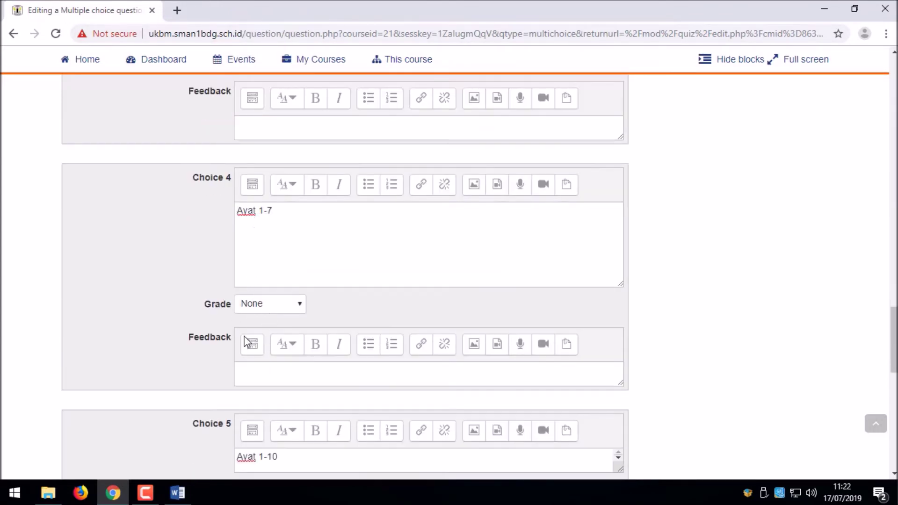
pyautogui.scroll(-5, 273, 277)
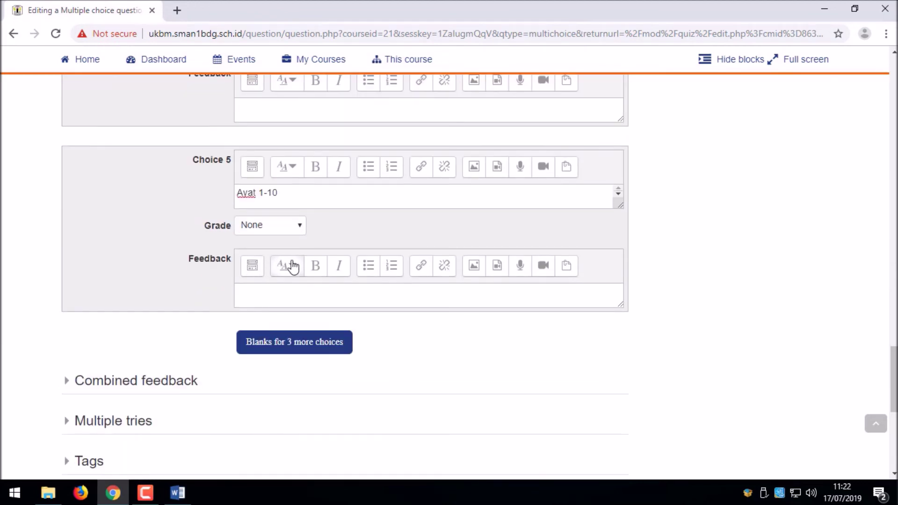
pyautogui.scroll(7, 293, 265)
pyautogui.scroll(8, 293, 265)
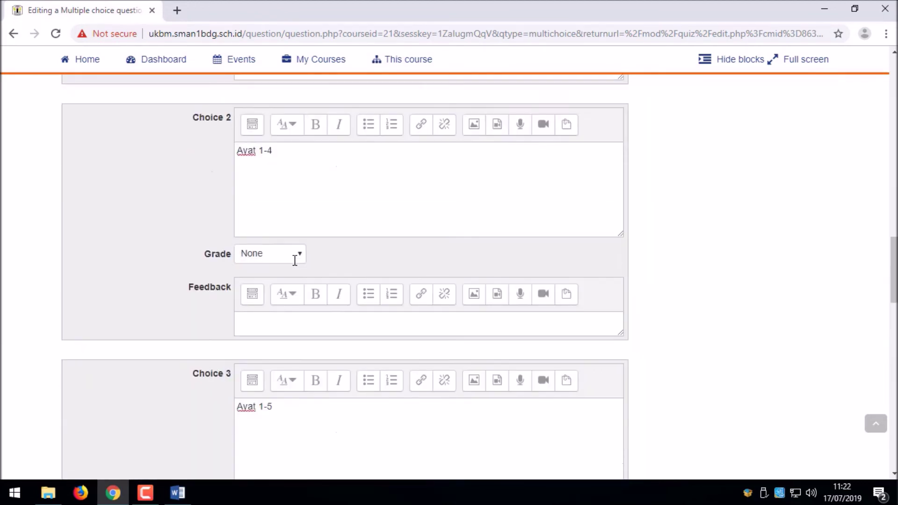
pyautogui.scroll(4, 295, 261)
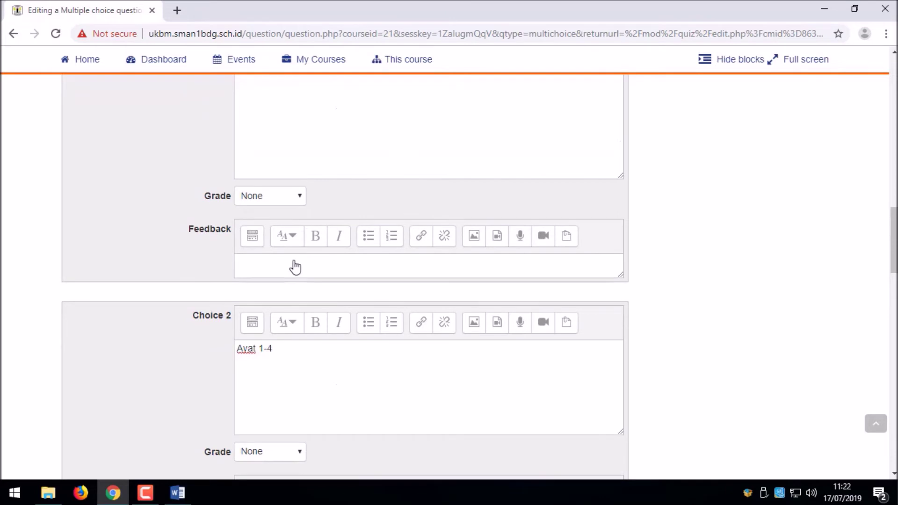
pyautogui.scroll(-20, 294, 260)
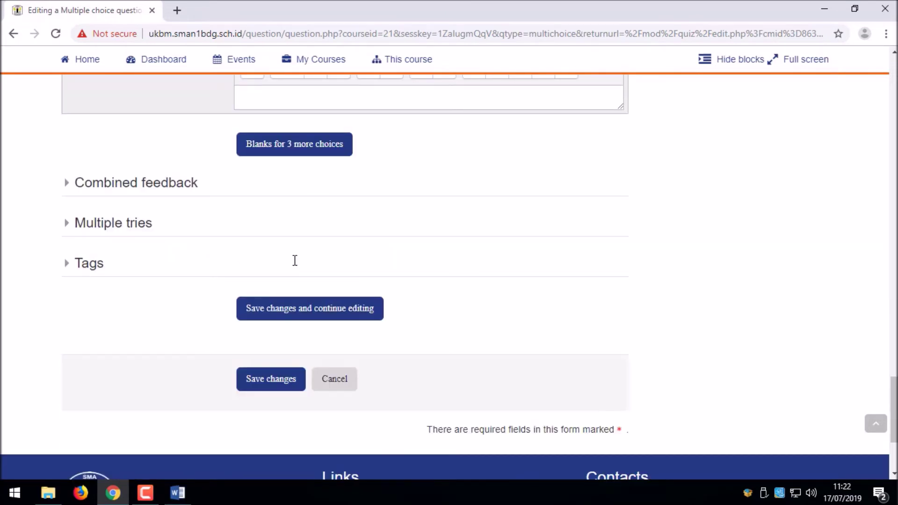
# Step: Review the combined feedback texts for correct, partially correct and incorrect responses in the multiple choice question form
pyautogui.click(130, 183)
pyautogui.scroll(-3, 131, 187)
pyautogui.scroll(-2, 131, 187)
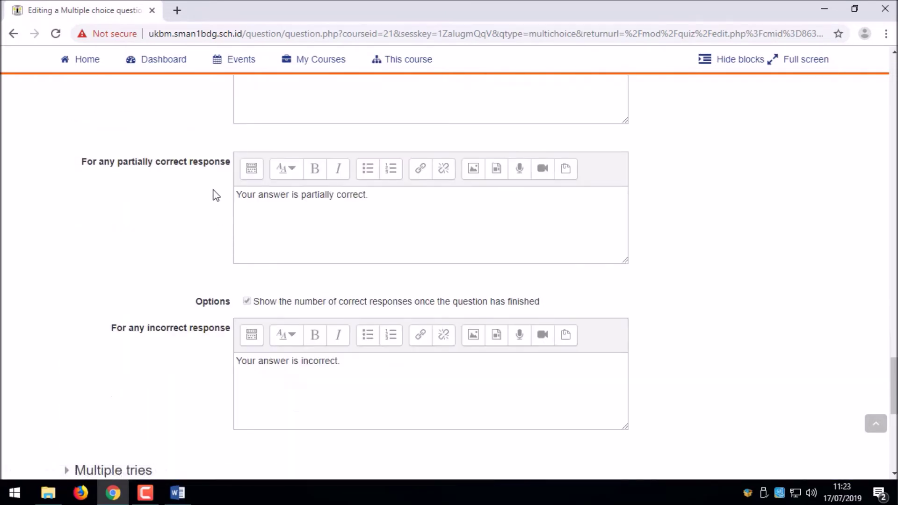
pyautogui.scroll(5, 214, 195)
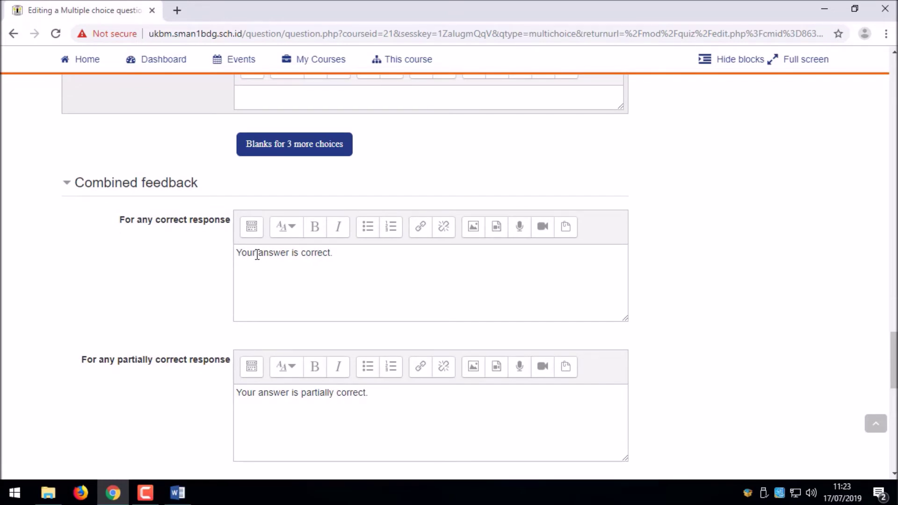
pyautogui.moveTo(335, 255); pyautogui.dragTo(237, 253)
pyautogui.click(242, 251)
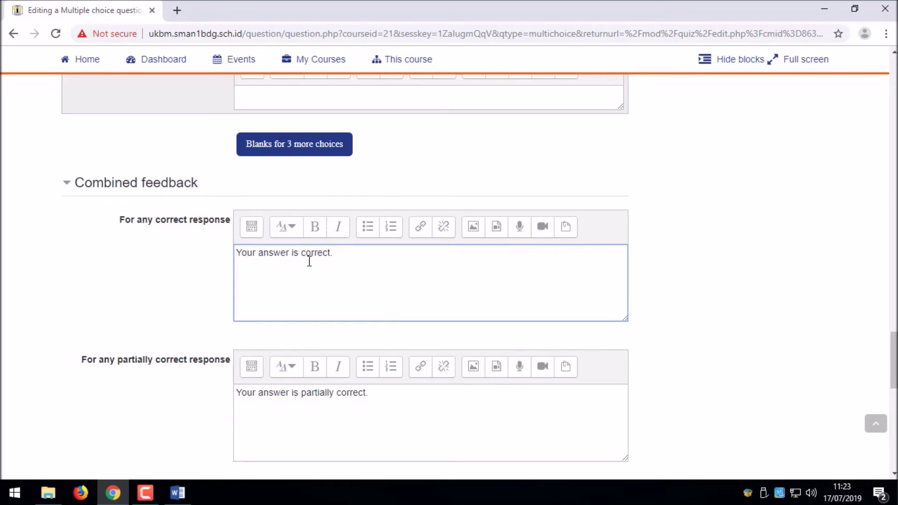
pyautogui.scroll(-9, 309, 261)
pyautogui.scroll(3, 214, 261)
pyautogui.click(269, 231)
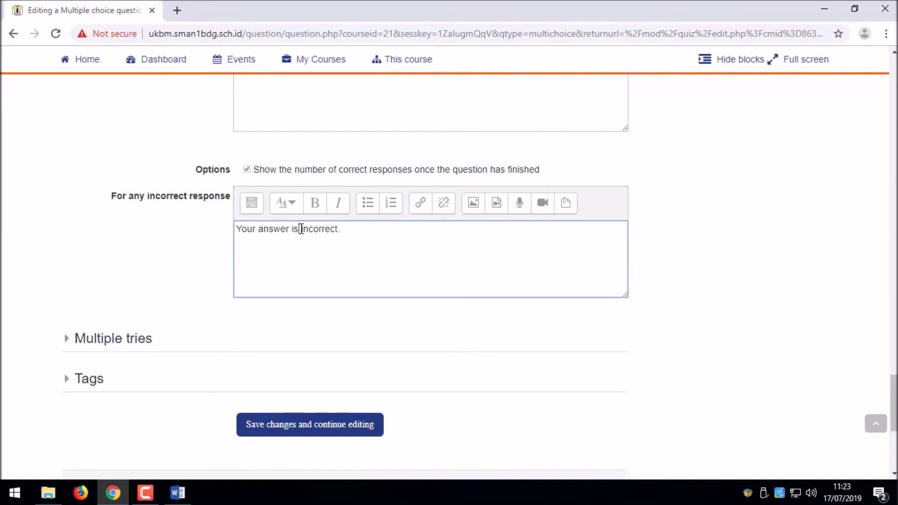
pyautogui.scroll(-3, 352, 233)
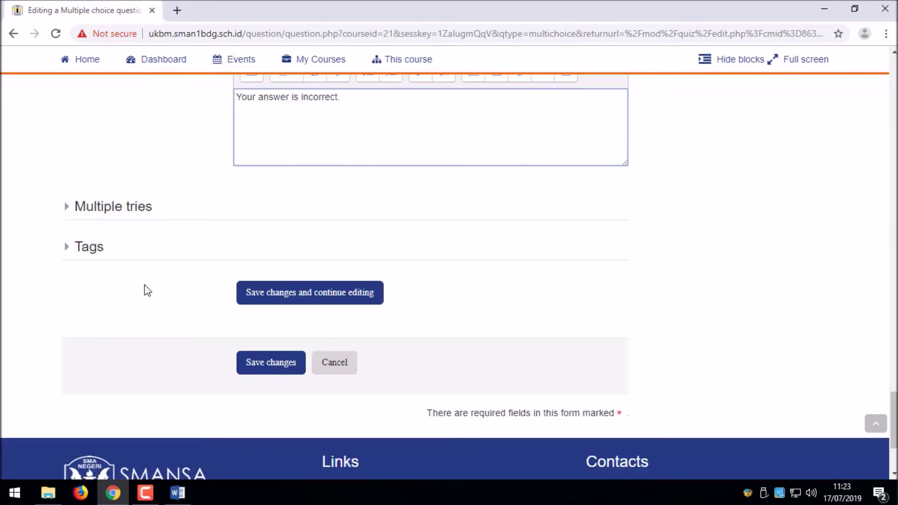
# Step: Check the multiple tries and tags settings, and save the multiple choice question while continuing to edit it
pyautogui.click(82, 211)
pyautogui.scroll(-3, 83, 216)
pyautogui.scroll(-7, 173, 201)
pyautogui.click(78, 182)
pyautogui.scroll(-3, 100, 195)
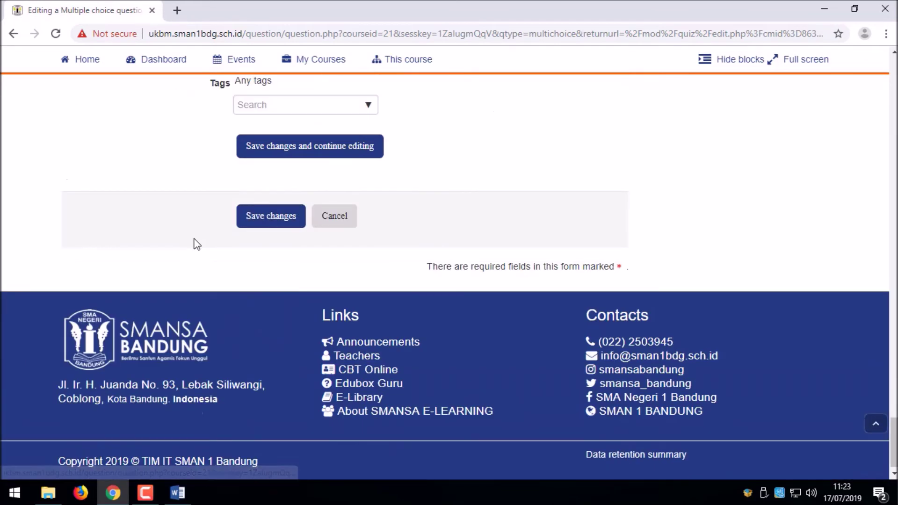
pyautogui.scroll(3, 267, 282)
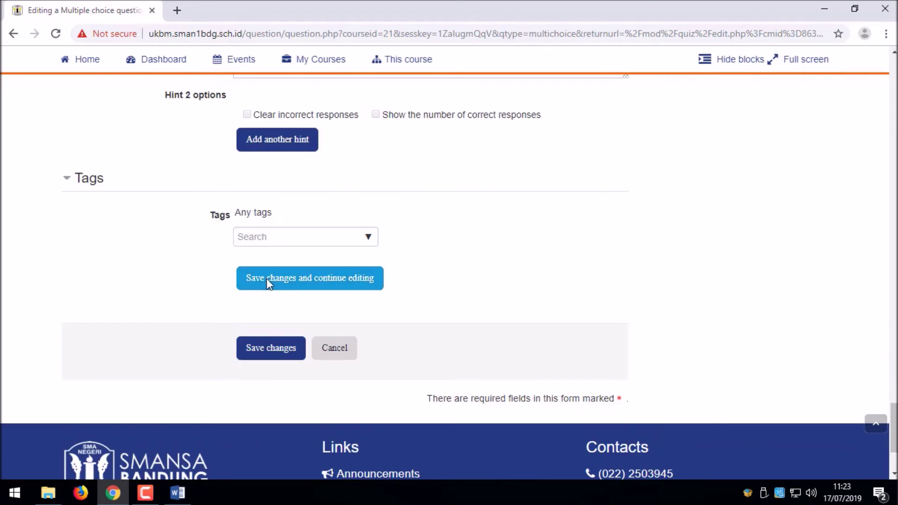
pyautogui.click(287, 291)
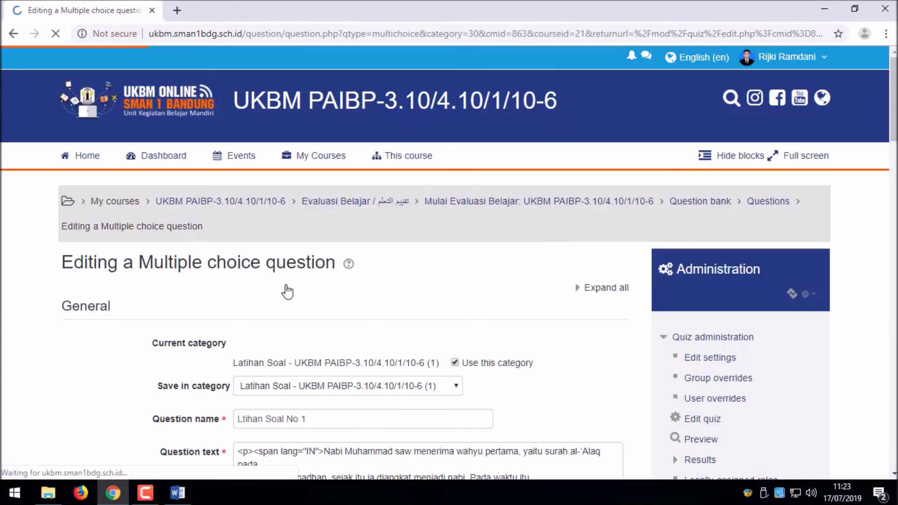
# Step: Look through the reloaded form of question 1, and save it to return to the quiz's question list
pyautogui.scroll(-15, 288, 287)
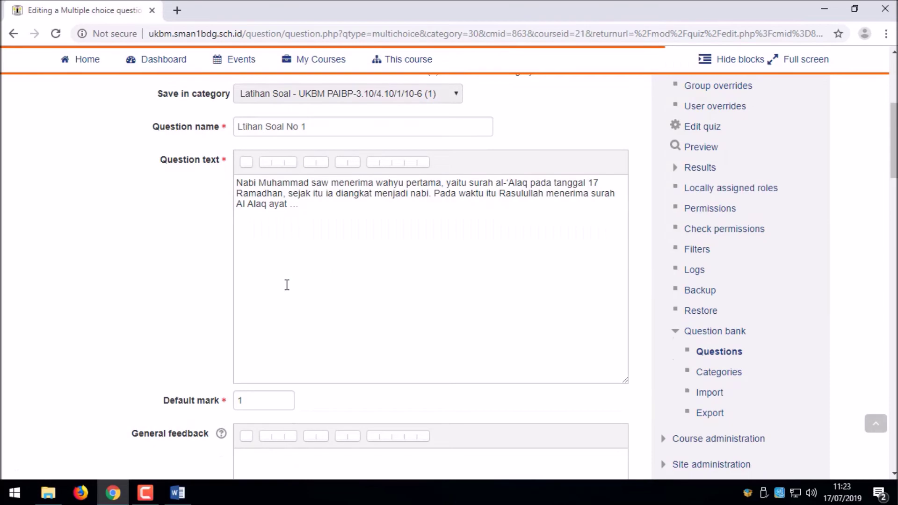
pyautogui.scroll(-15, 287, 285)
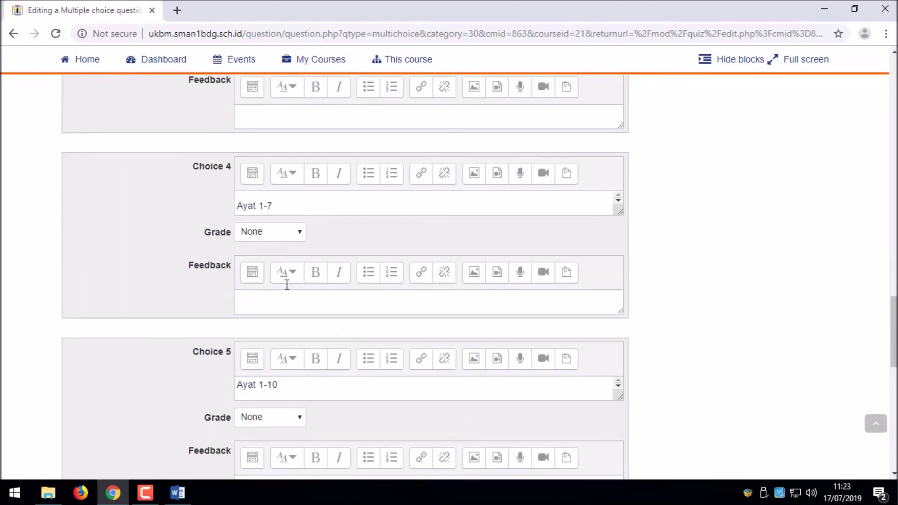
pyautogui.scroll(-3, 286, 285)
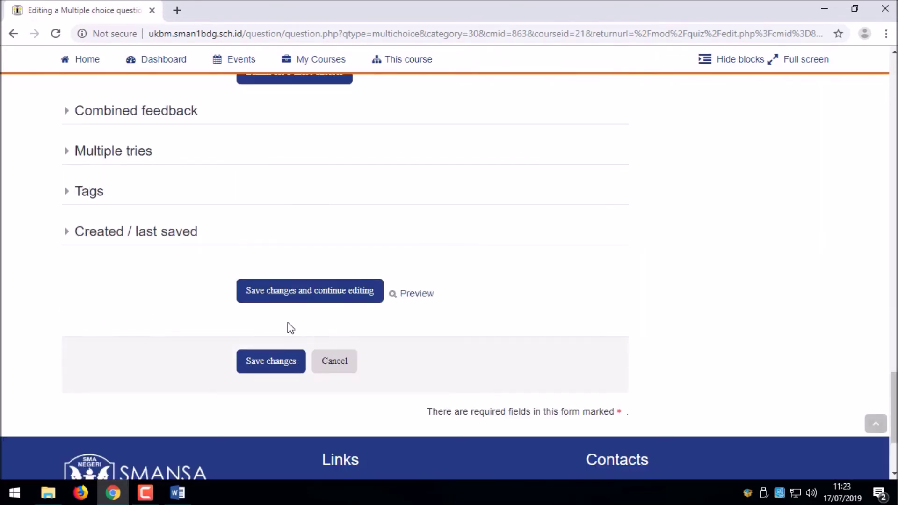
pyautogui.click(290, 367)
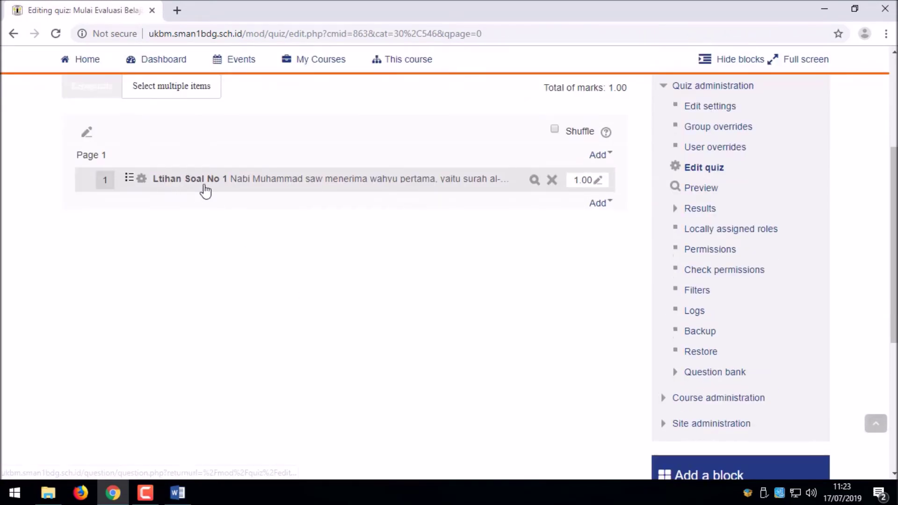
# Step: Add a new question of type Essay below question 1 in the quiz
pyautogui.scroll(1, 253, 191)
pyautogui.scroll(1, 326, 257)
pyautogui.scroll(-1, 594, 300)
pyautogui.click(599, 271)
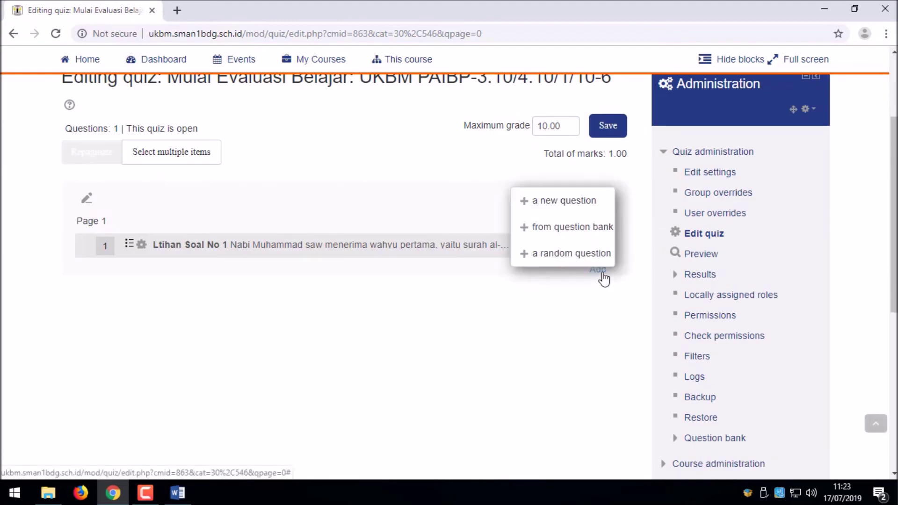
pyautogui.click(563, 206)
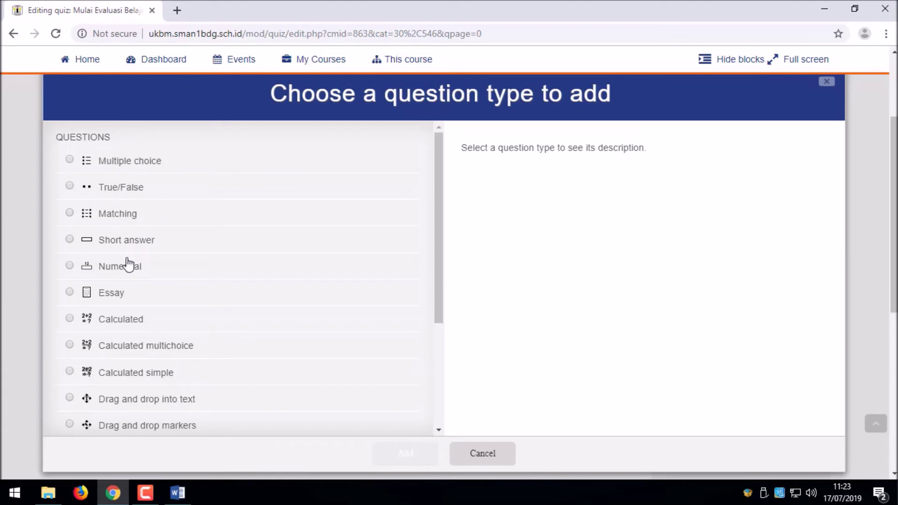
pyautogui.click(134, 293)
pyautogui.click(417, 461)
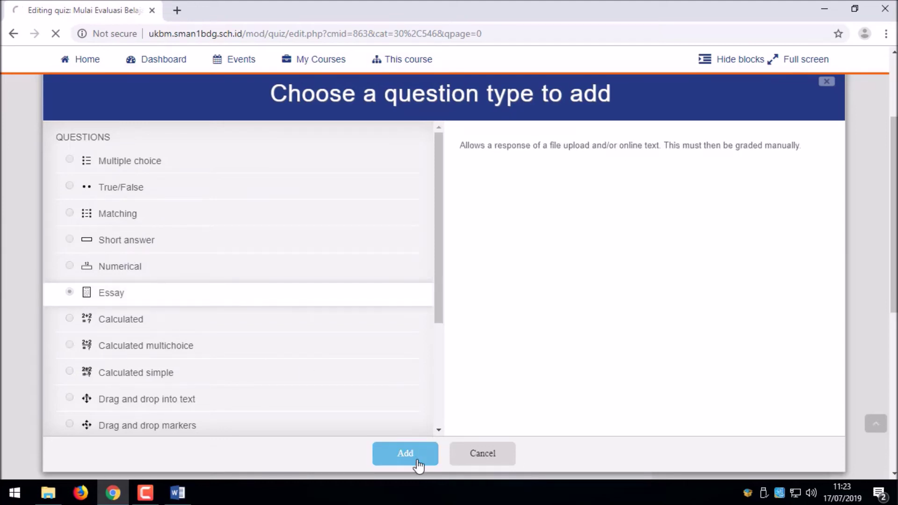
# Step: Enter "Jelaskan tentang Hijrah?" as the essay's question text
pyautogui.scroll(-5, 344, 323)
pyautogui.click(302, 269)
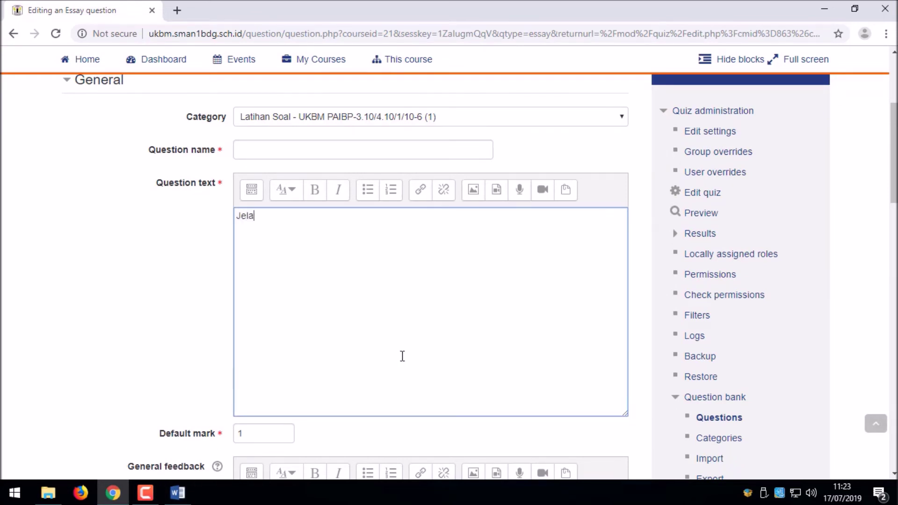
pyautogui.write('Jelaskan tentang Hijrah?')
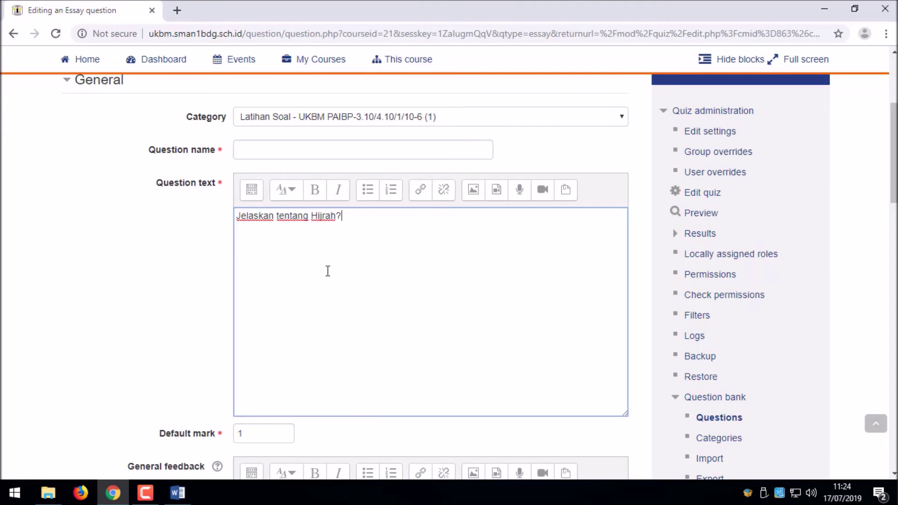
# Step: Examine the essay question's response options, response template and grader information sections
pyautogui.scroll(-10, 326, 271)
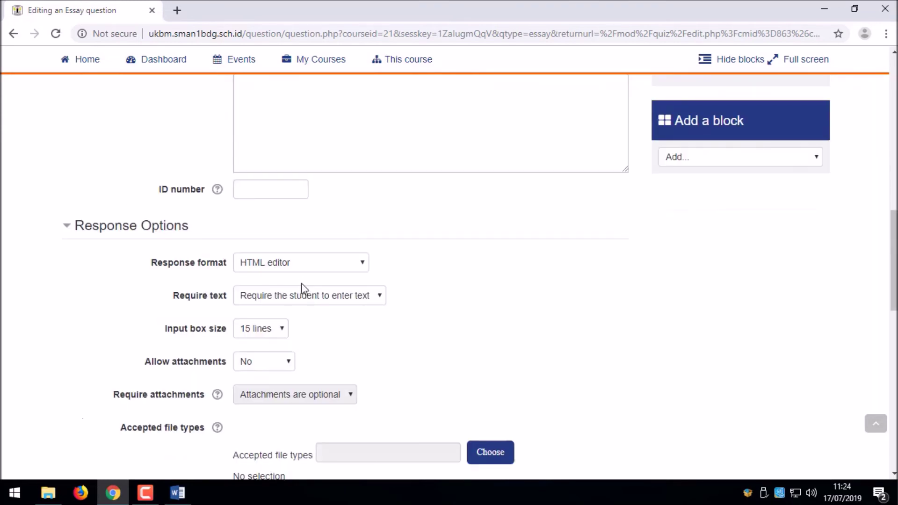
pyautogui.scroll(-1, 301, 283)
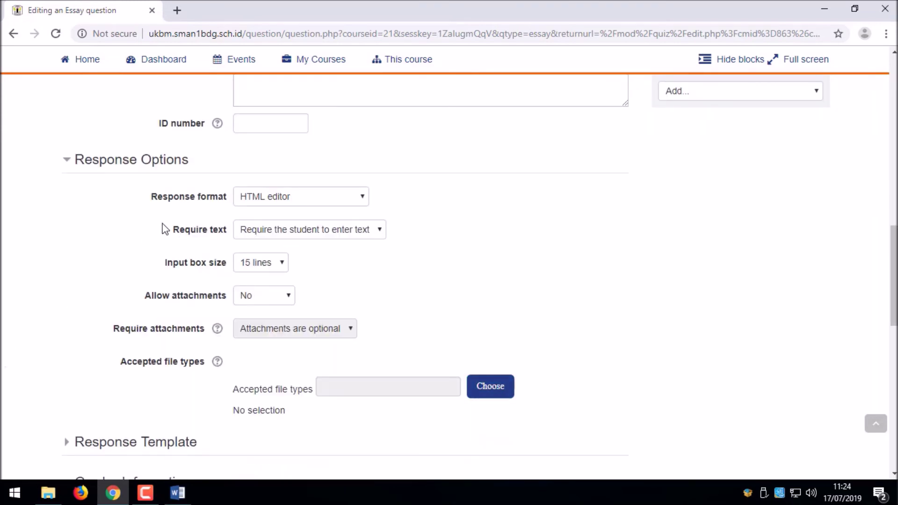
pyautogui.scroll(-1, 281, 234)
pyautogui.scroll(-1, 301, 257)
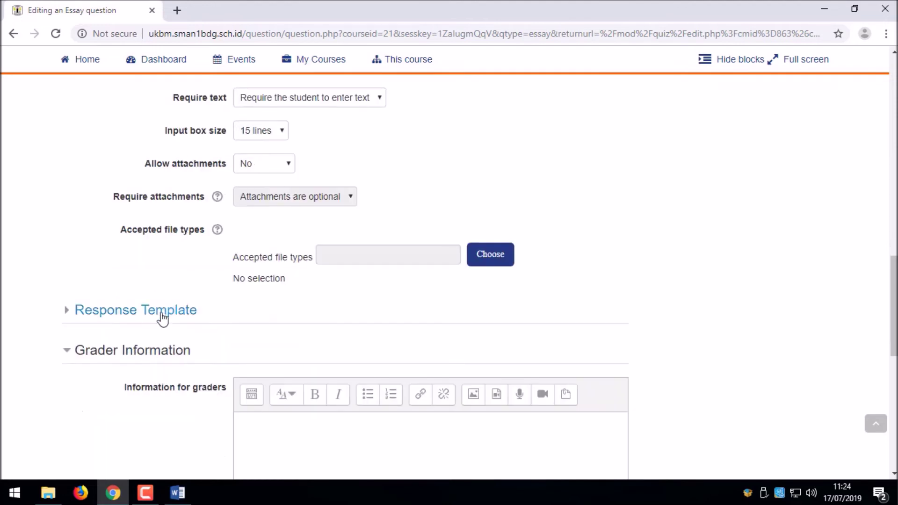
pyautogui.click(161, 313)
pyautogui.scroll(-3, 258, 267)
pyautogui.click(240, 191)
pyautogui.scroll(-4, 187, 240)
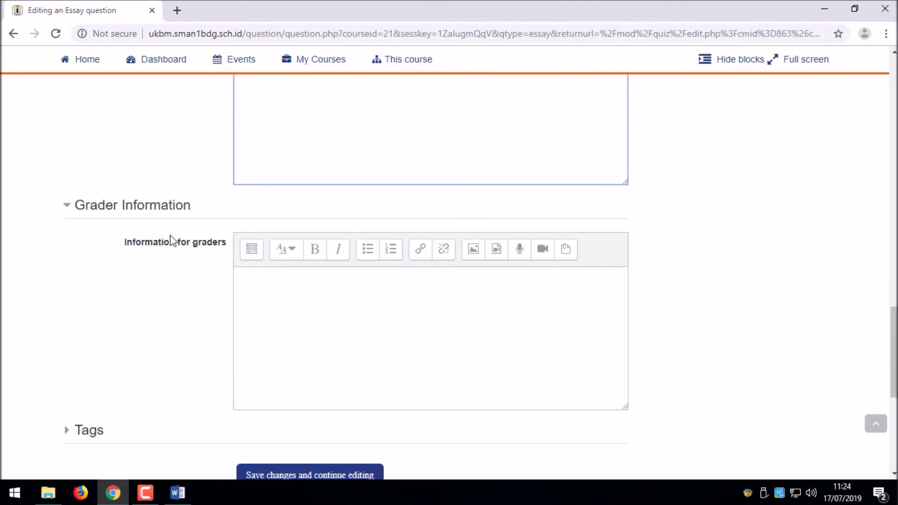
# Step: Name the essay question "Latihan SOal No 2" and save it to the quiz
pyautogui.click(247, 416)
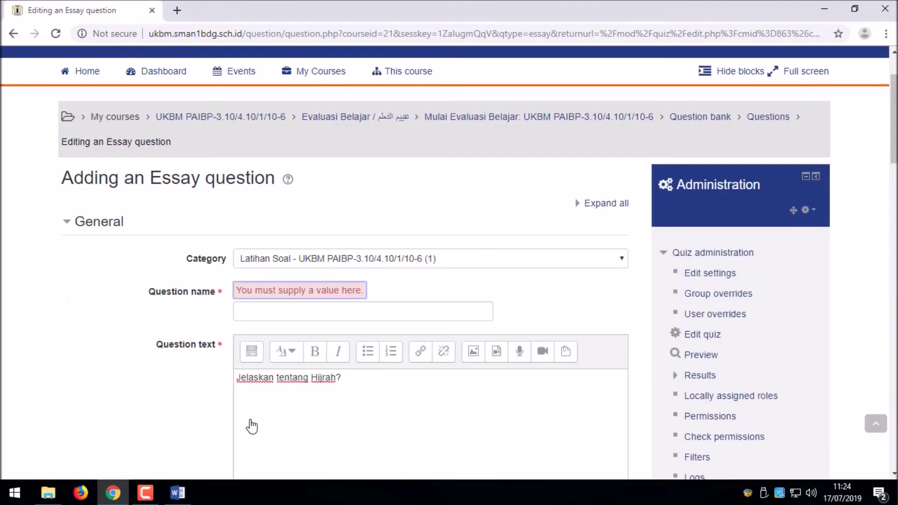
pyautogui.click(254, 306)
pyautogui.write('Latihan SOal No 2')
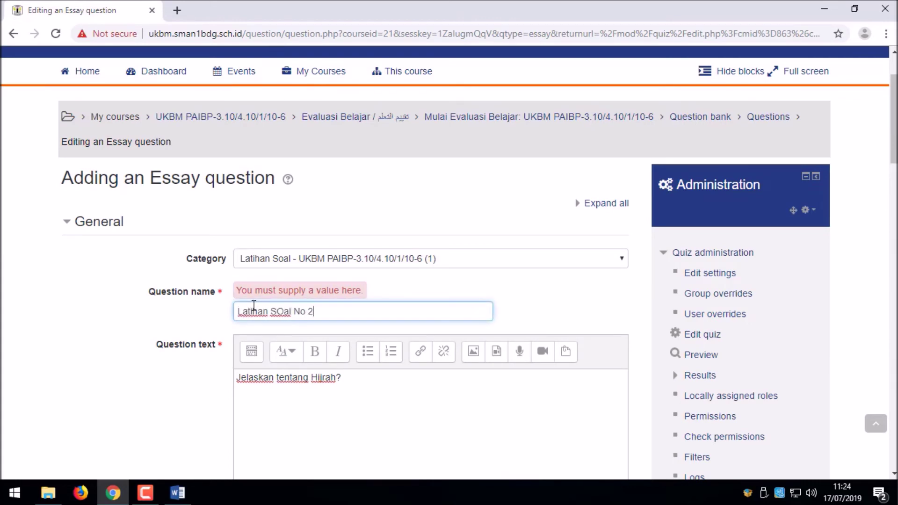
pyautogui.scroll(-20, 360, 357)
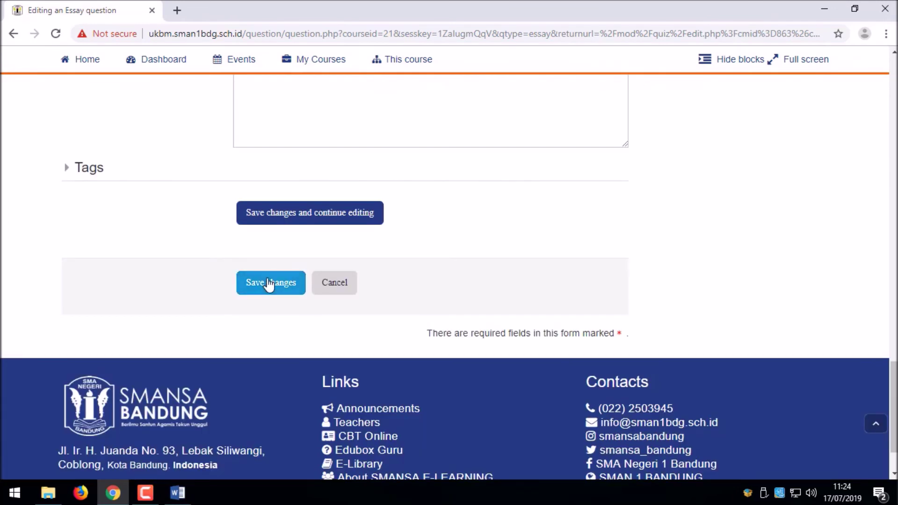
pyautogui.click(269, 285)
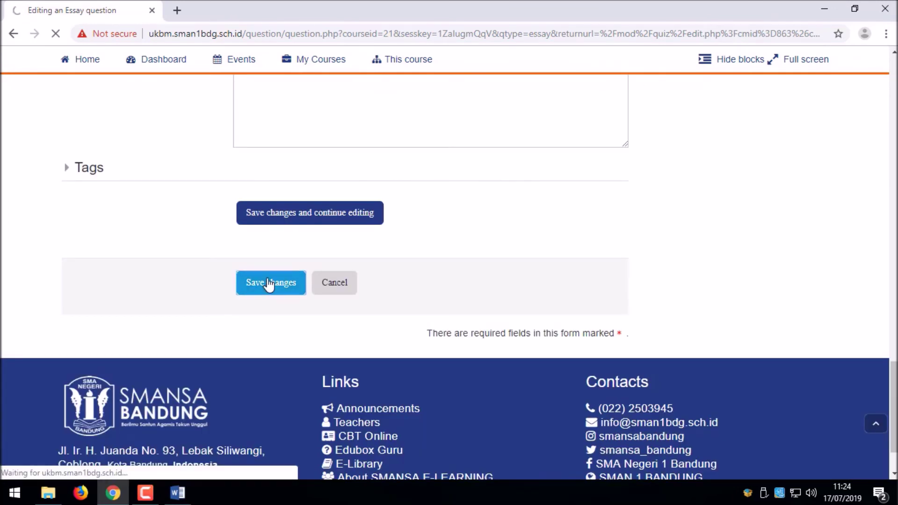
# Step: Preview the essay question Latihan SOal No 2, try a sample answer in its response box, and close the preview
pyautogui.scroll(-3, 259, 281)
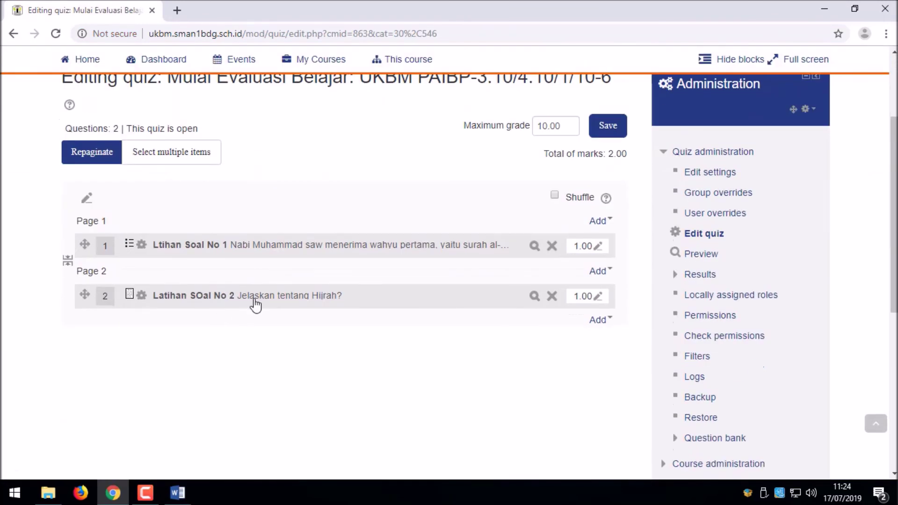
pyautogui.click(536, 296)
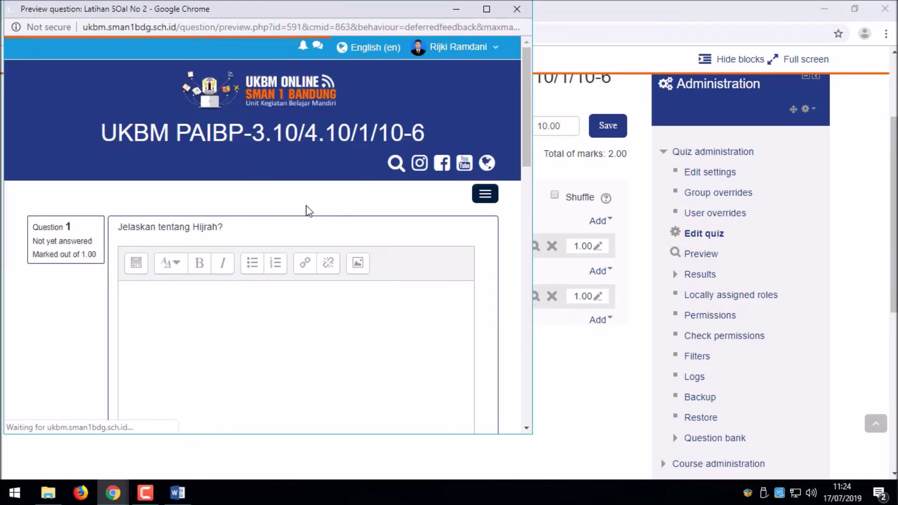
pyautogui.click(195, 240)
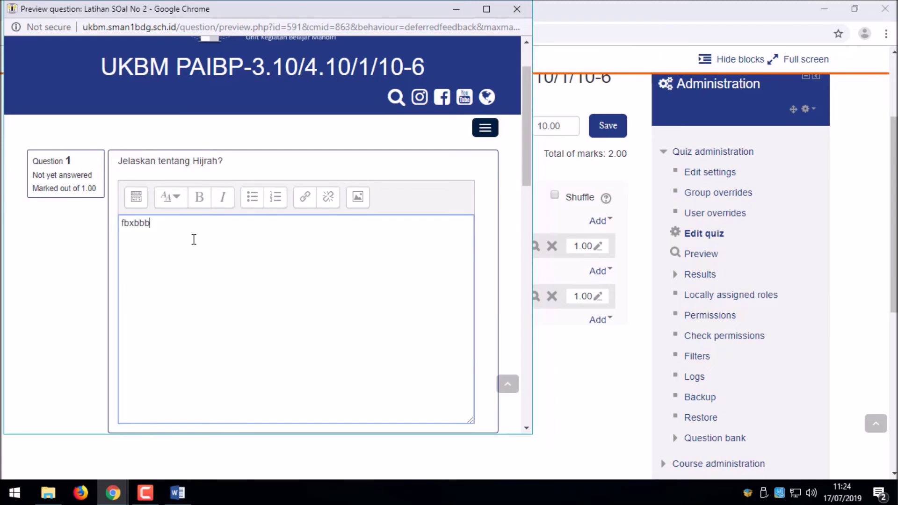
pyautogui.click(517, 9)
# Step: Preview multiple choice question 1, look over its answer options, and close the preview
pyautogui.click(536, 247)
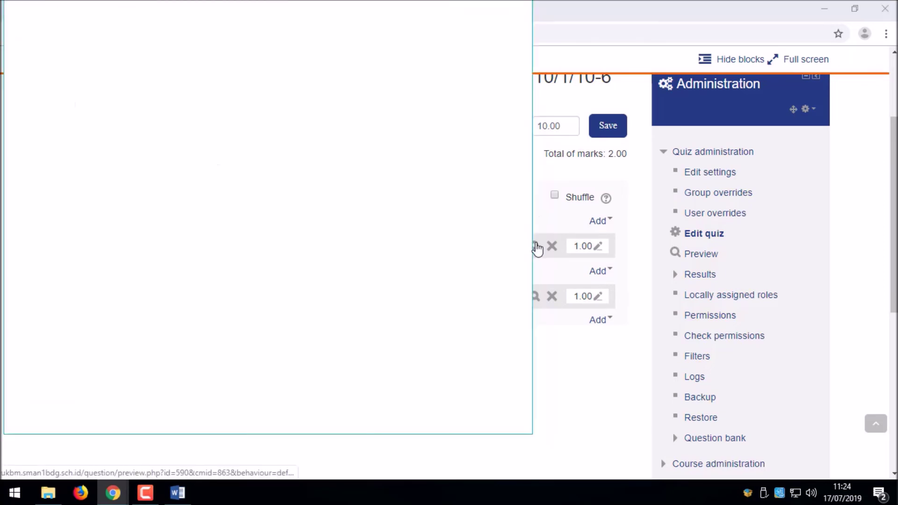
pyautogui.scroll(-3, 302, 197)
pyautogui.scroll(2, 241, 217)
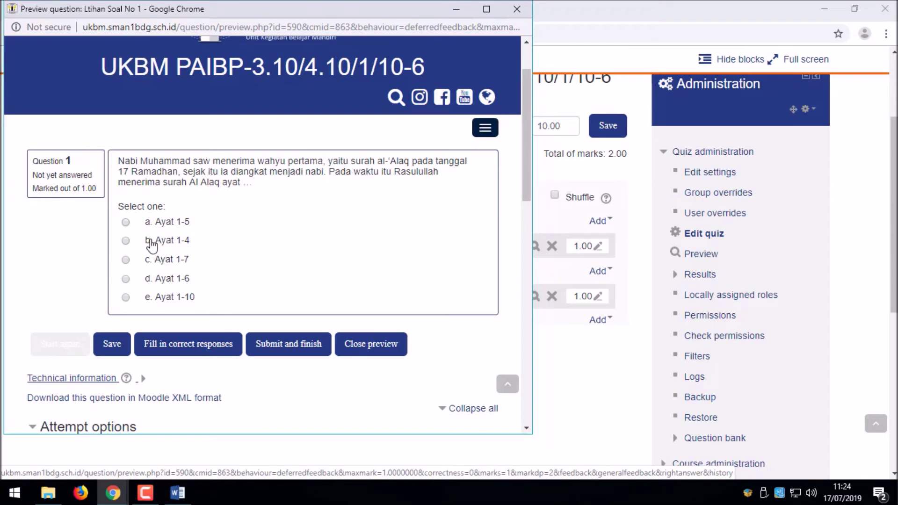
pyautogui.click(517, 9)
# Step: Add a new Short answer question after question 2 and name it "Latihan Soal No. 3"
pyautogui.click(597, 322)
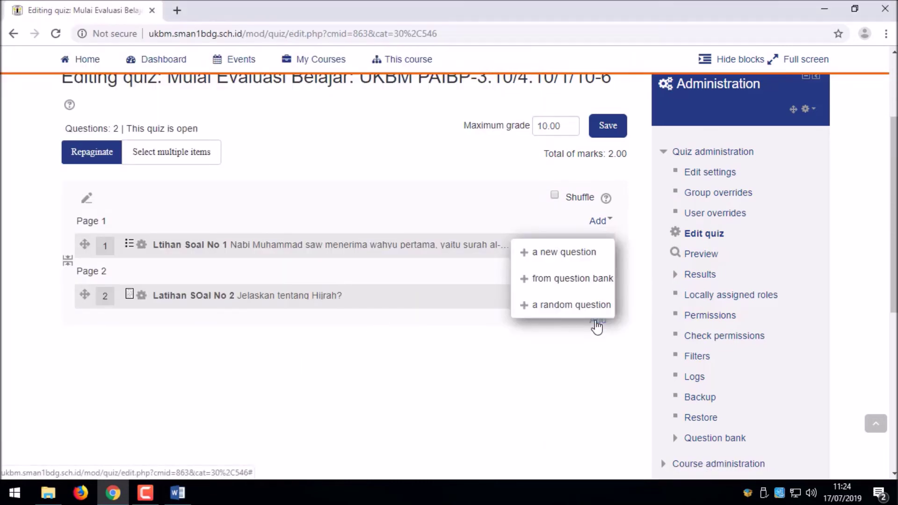
pyautogui.click(578, 262)
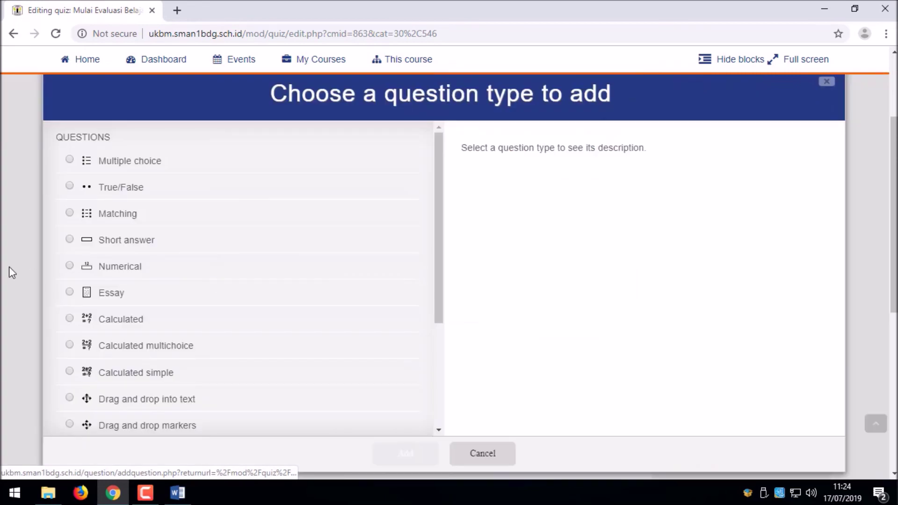
pyautogui.click(141, 247)
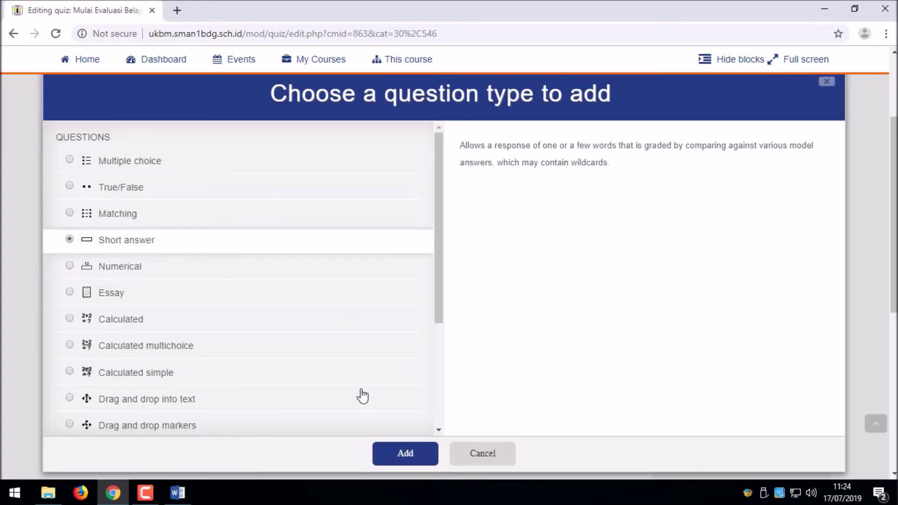
pyautogui.click(407, 456)
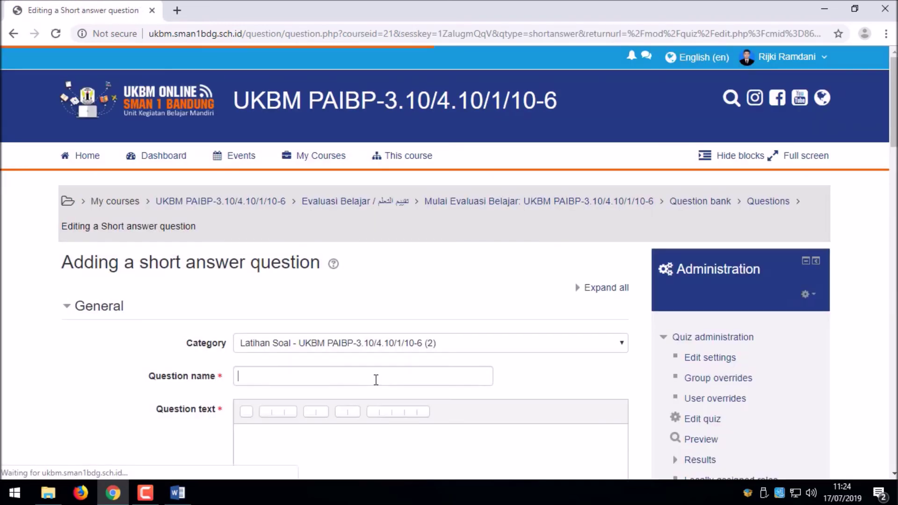
pyautogui.click(376, 382)
pyautogui.write('Latihan Soal No. 3')
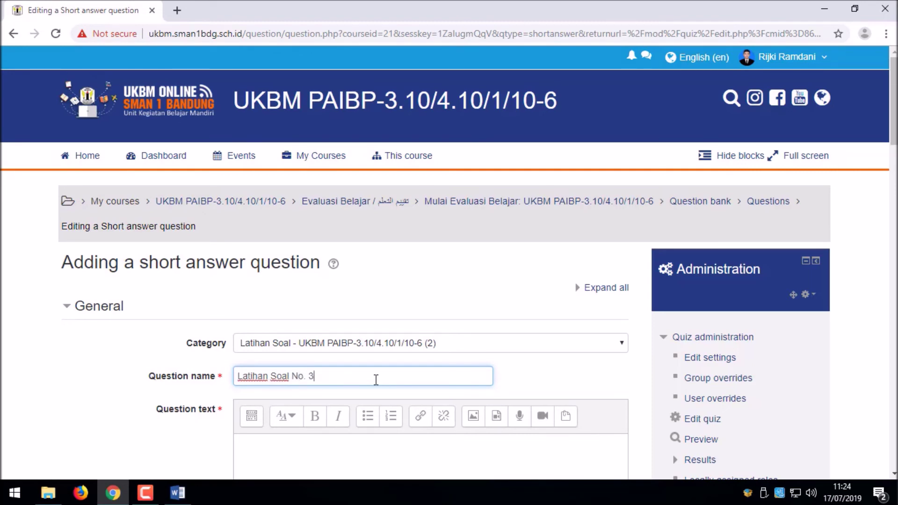
# Step: Copy "Rasulullah saw. Mulai berdakwah setelah turunnya wahyu kedua, yaitu surat" from the Word document into the short answer question's text in Chrome
pyautogui.scroll(-5, 376, 380)
pyautogui.click(317, 237)
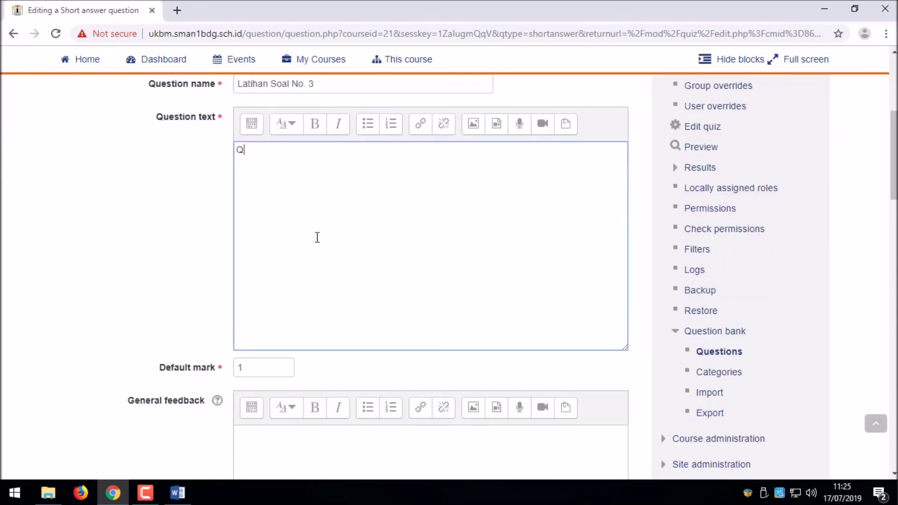
pyautogui.scroll(2, 318, 237)
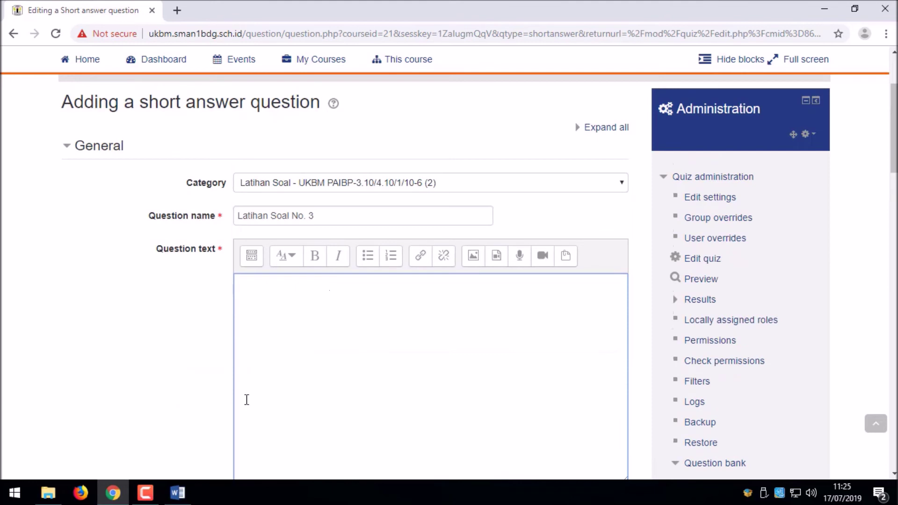
pyautogui.click(178, 493)
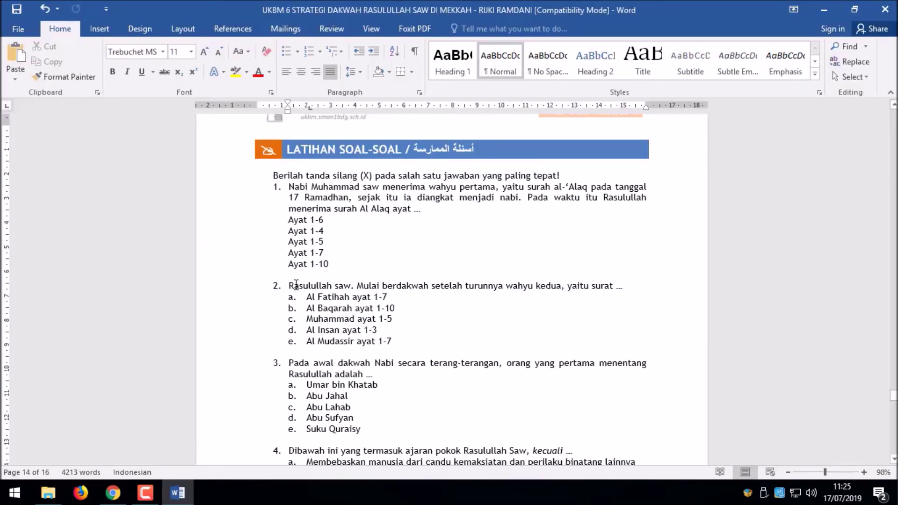
pyautogui.moveTo(291, 285); pyautogui.dragTo(616, 286)
pyautogui.hotkey('ctrl', 'c')
pyautogui.click(113, 492)
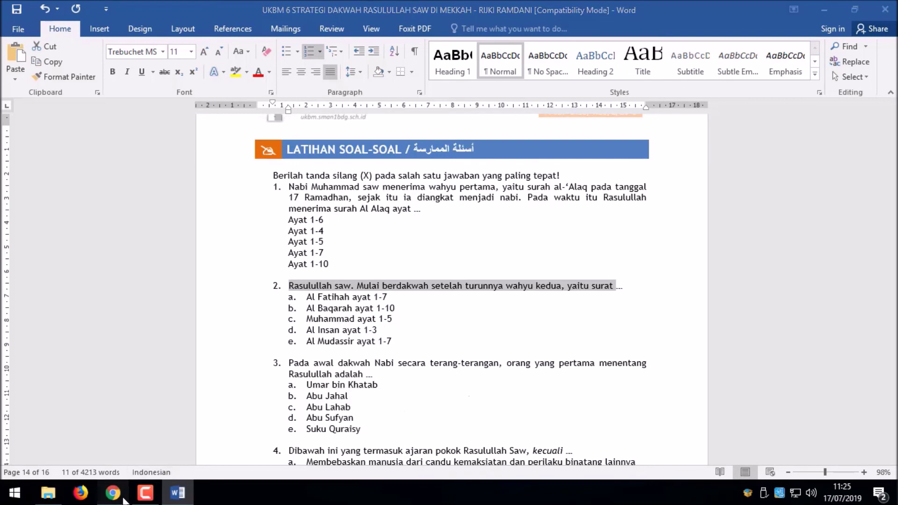
pyautogui.hotkey('ctrl', 'v')
pyautogui.scroll(-3, 322, 351)
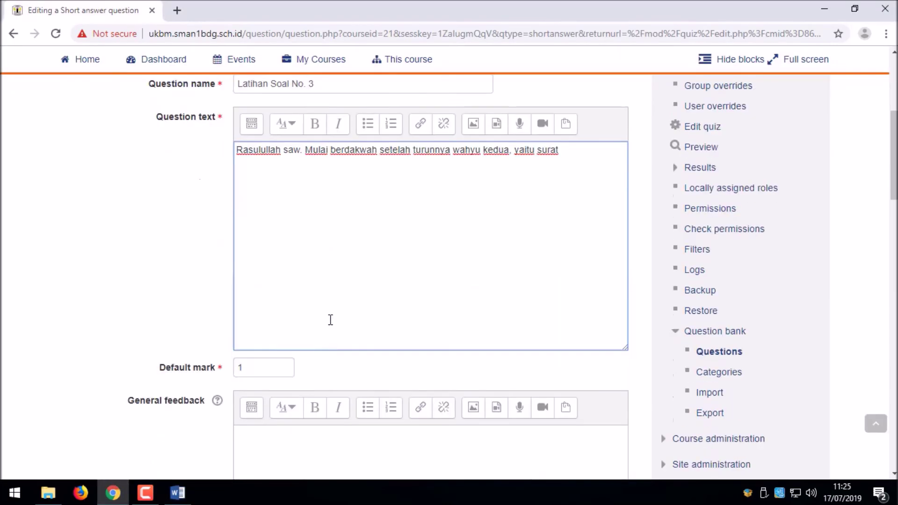
# Step: Examine the short answer form's mark, feedback, case sensitivity and answer fields, and discard the question without saving
pyautogui.scroll(-12, 315, 276)
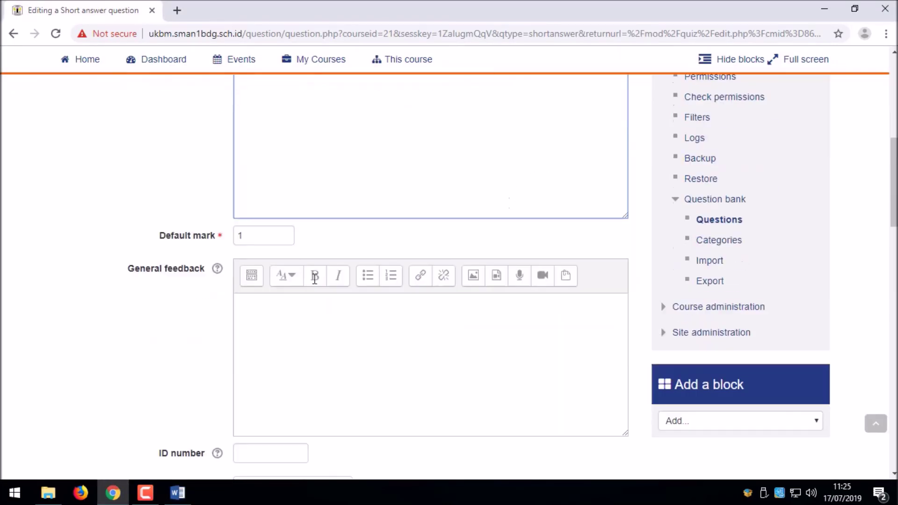
pyautogui.scroll(-1, 315, 280)
pyautogui.scroll(12, 315, 281)
pyautogui.scroll(-12, 314, 280)
pyautogui.scroll(-8, 303, 307)
pyautogui.scroll(14, 303, 307)
pyautogui.scroll(8, 301, 308)
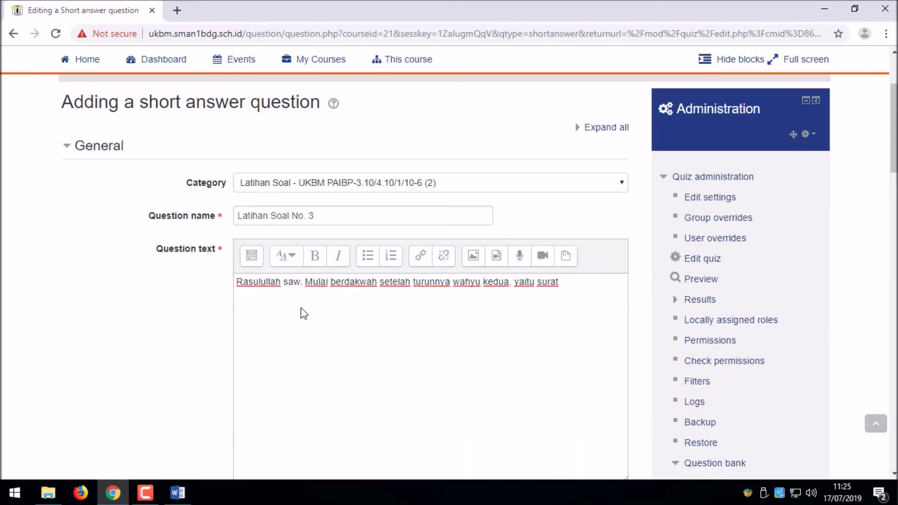
pyautogui.scroll(-14, 301, 308)
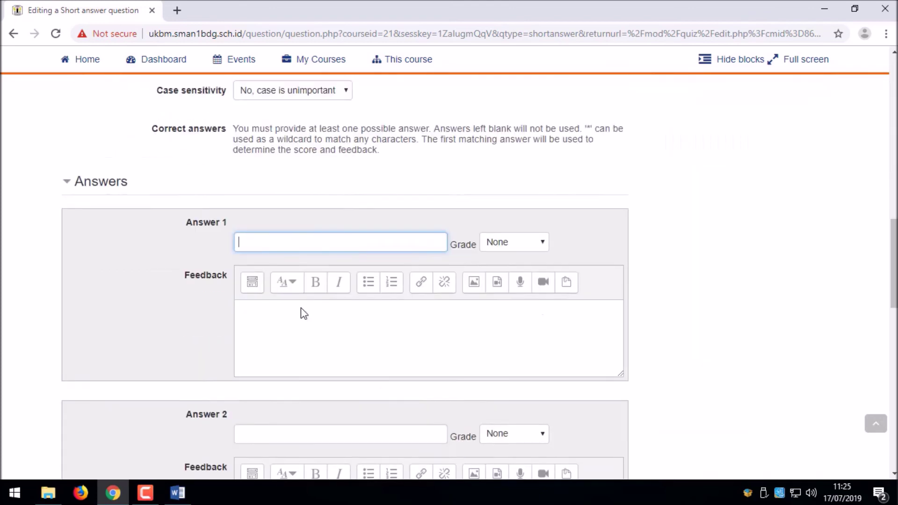
pyautogui.scroll(3, 301, 306)
pyautogui.scroll(-8, 355, 285)
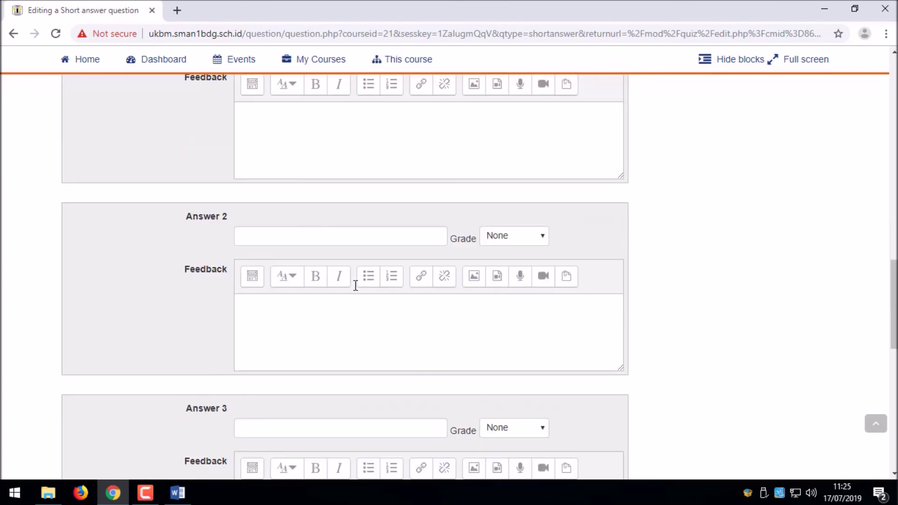
pyautogui.scroll(3, 358, 291)
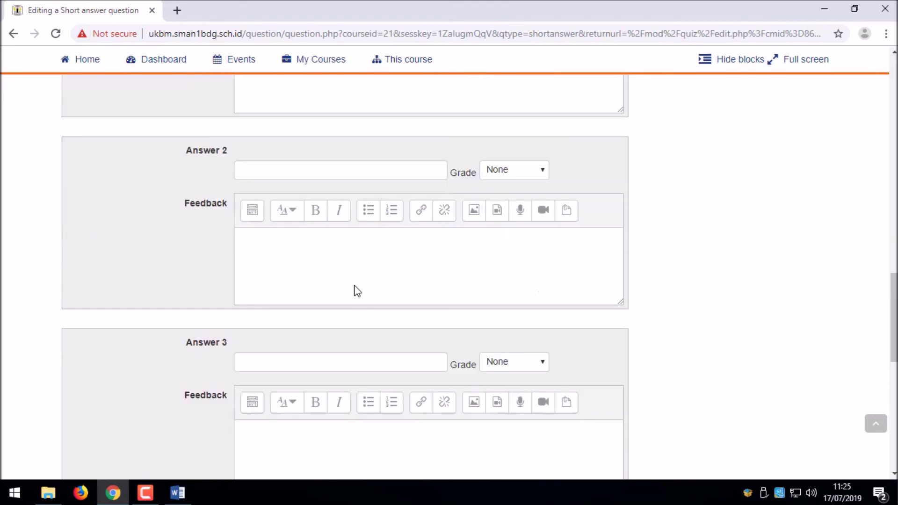
pyautogui.scroll(-7, 358, 291)
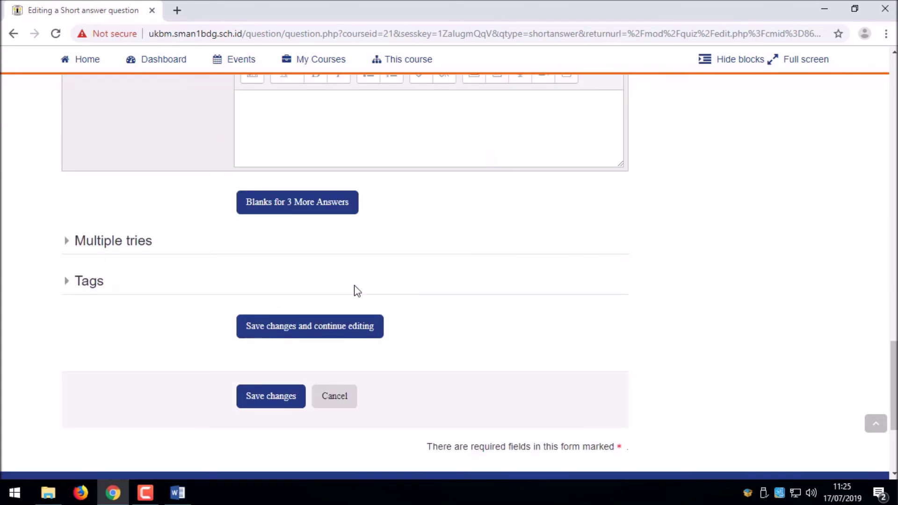
pyautogui.scroll(5, 355, 291)
pyautogui.click(268, 294)
pyautogui.scroll(4, 271, 292)
pyautogui.click(274, 303)
pyautogui.scroll(3, 271, 290)
pyautogui.scroll(2, 269, 237)
pyautogui.scroll(15, 277, 247)
pyautogui.scroll(-20, 276, 249)
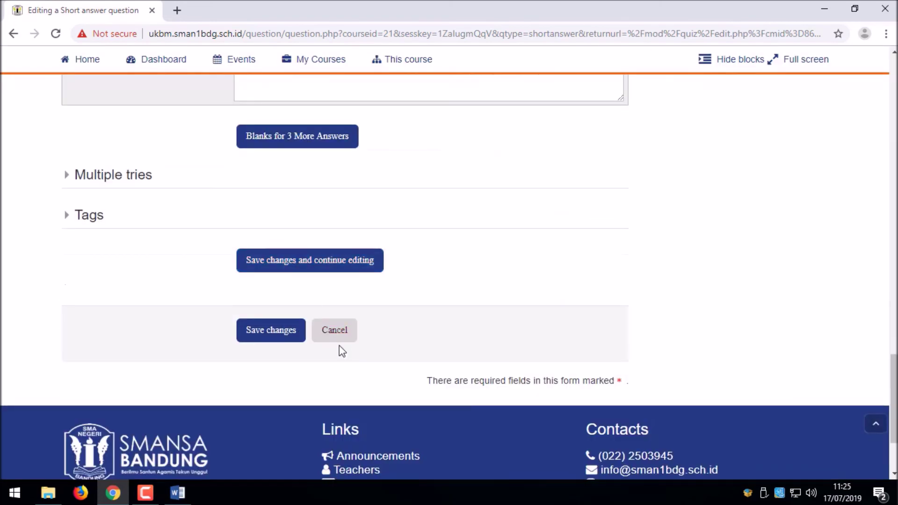
pyautogui.click(341, 338)
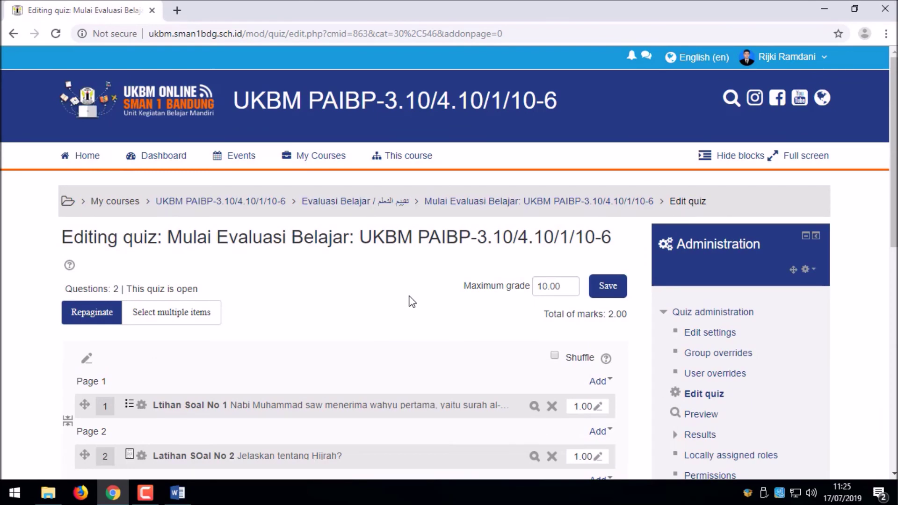
# Step: Change the quiz's maximum grade to 100
pyautogui.scroll(-3, 387, 291)
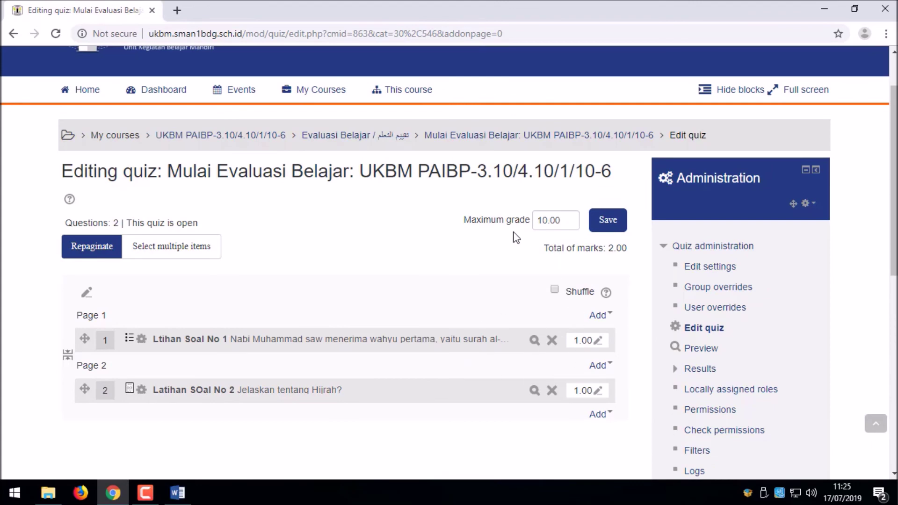
pyautogui.click(546, 220)
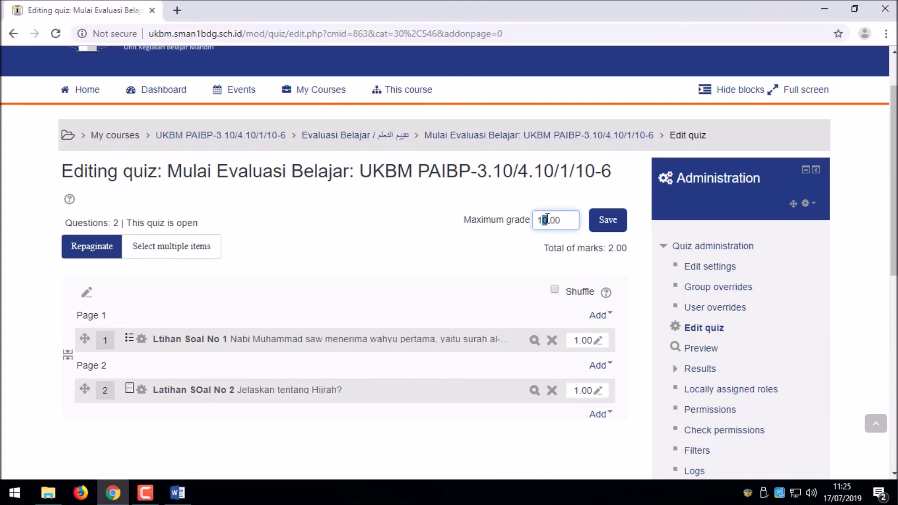
pyautogui.write('0')
pyautogui.scroll(-2, 480, 278)
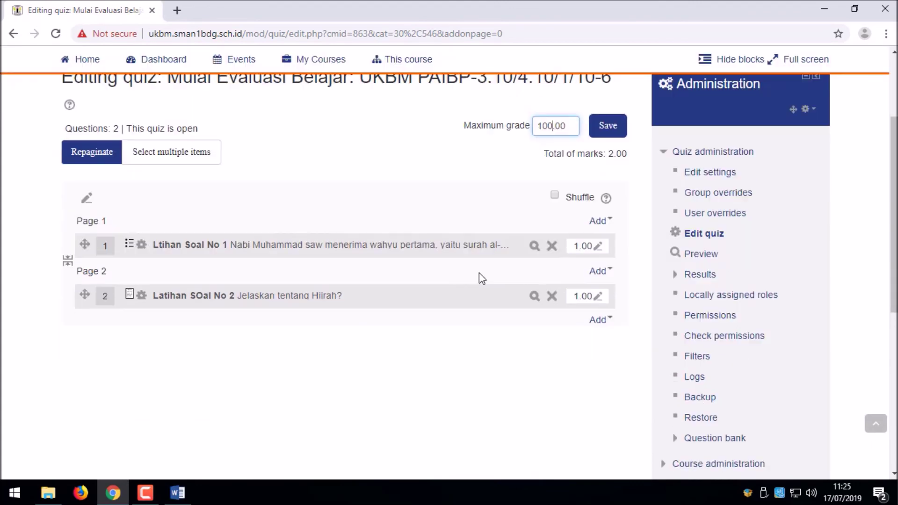
# Step: Set the marks of the multiple choice question 1 and the essay question 2 to 50 each
pyautogui.click(586, 247)
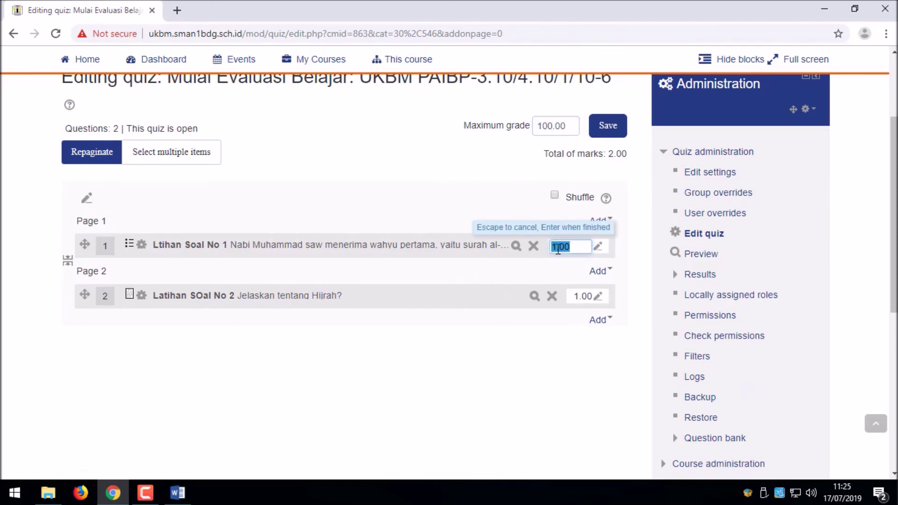
pyautogui.click(557, 248)
pyautogui.write('50')
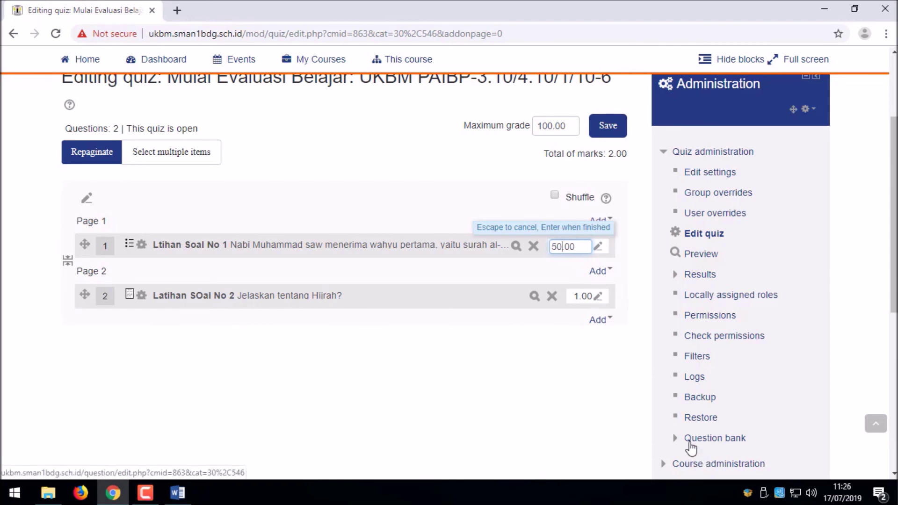
pyautogui.press('Return')
pyautogui.click(580, 297)
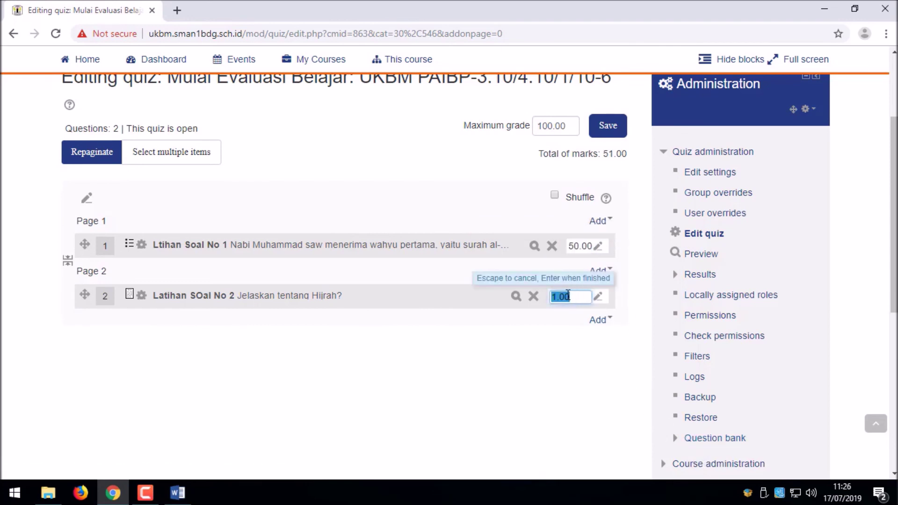
pyautogui.click(559, 295)
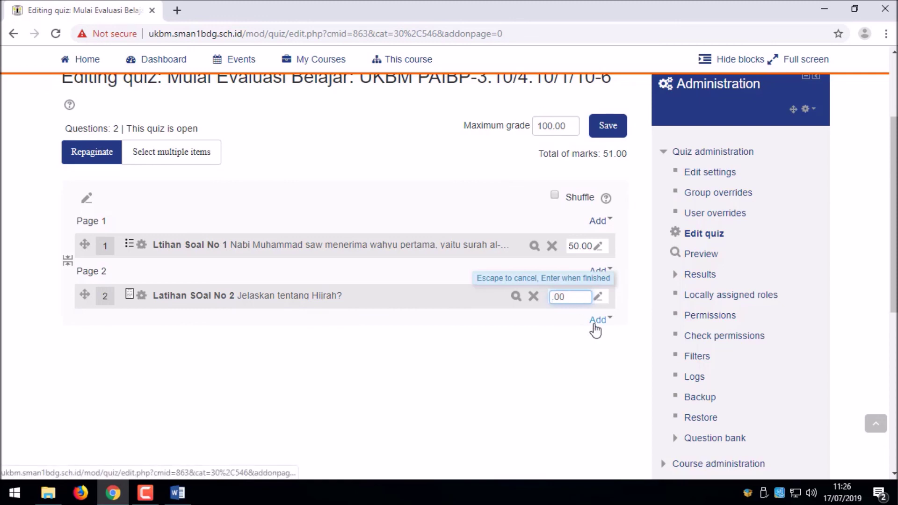
pyautogui.write('50')
pyautogui.press('Return')
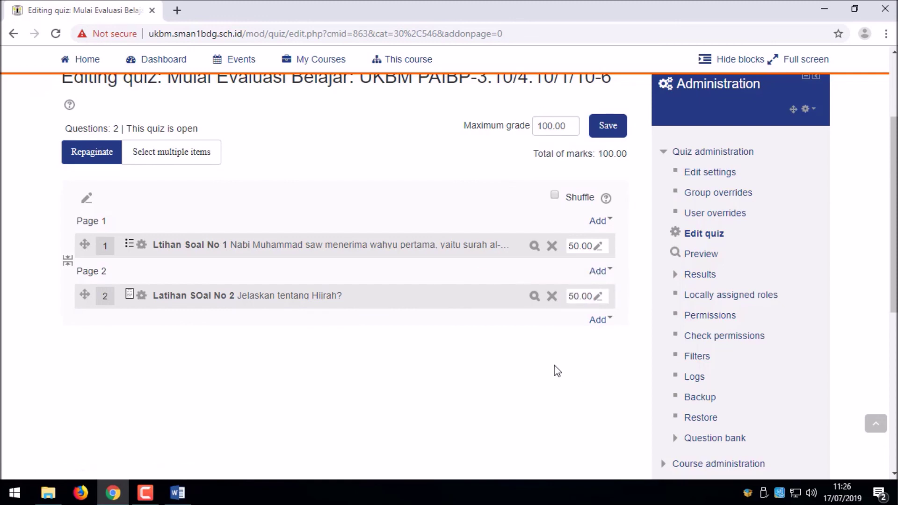
# Step: Save the quiz's maximum grade setting
pyautogui.scroll(4, 554, 366)
pyautogui.scroll(-4, 423, 307)
pyautogui.scroll(4, 515, 277)
pyautogui.click(608, 286)
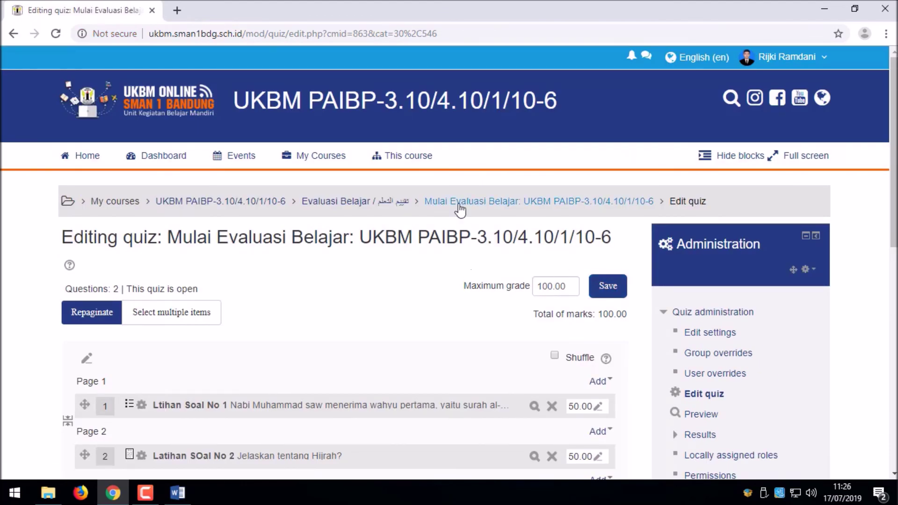
# Step: Return to the course's Evaluasi Belajar section and check the Mulai Evaluasi Belajar quiz entry and its access restriction
pyautogui.click(332, 205)
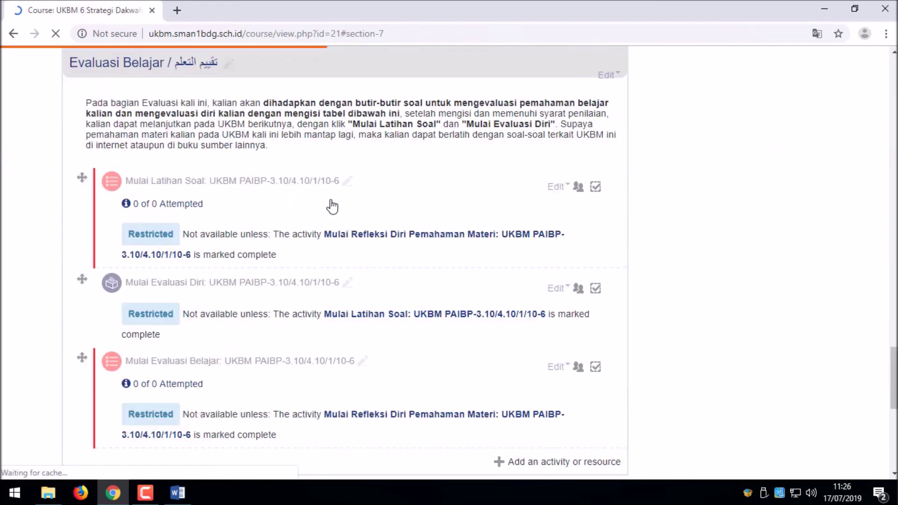
pyautogui.scroll(-2, 389, 302)
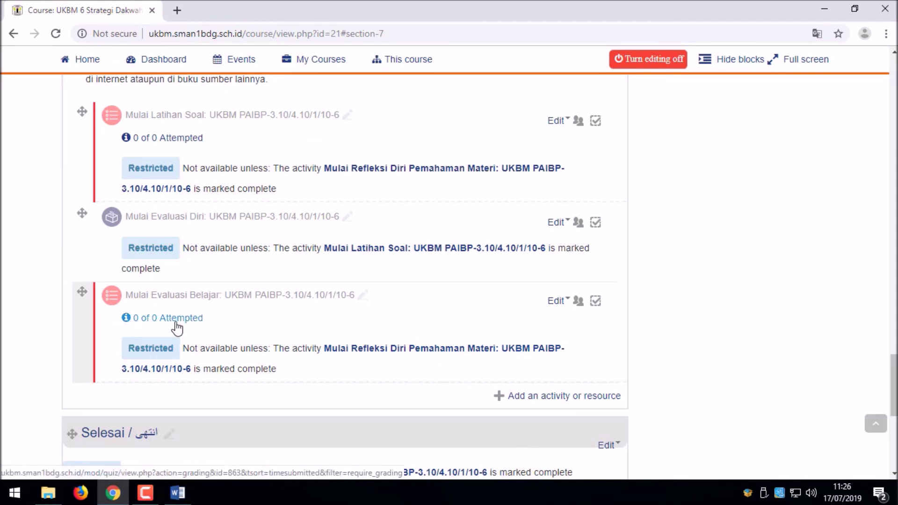
pyautogui.scroll(-2, 346, 313)
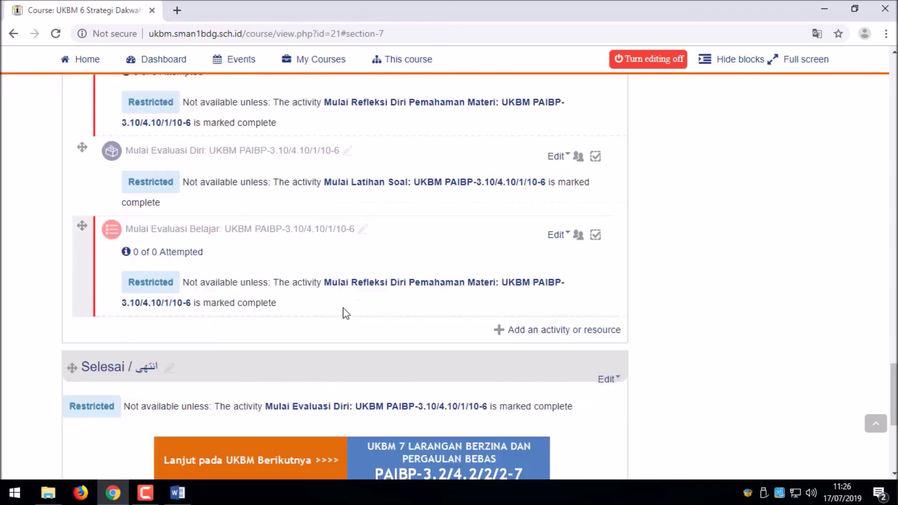